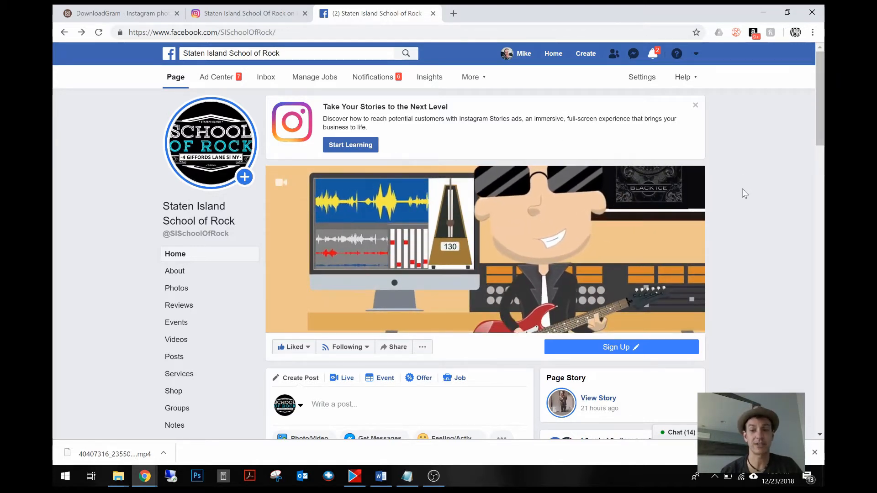
# Open the Facebook Ads Manager campaign creation page in place of the Staten Island School of Rock page.
pyautogui.click(283, 33)
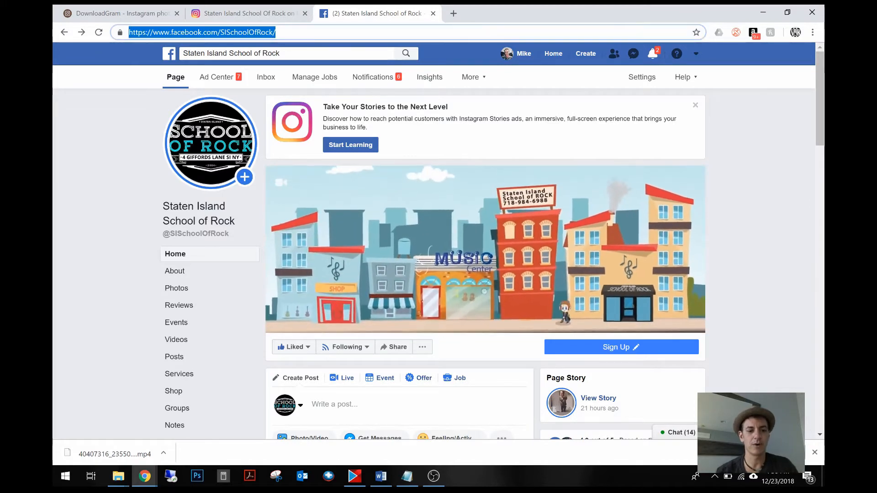
pyautogui.write('face')
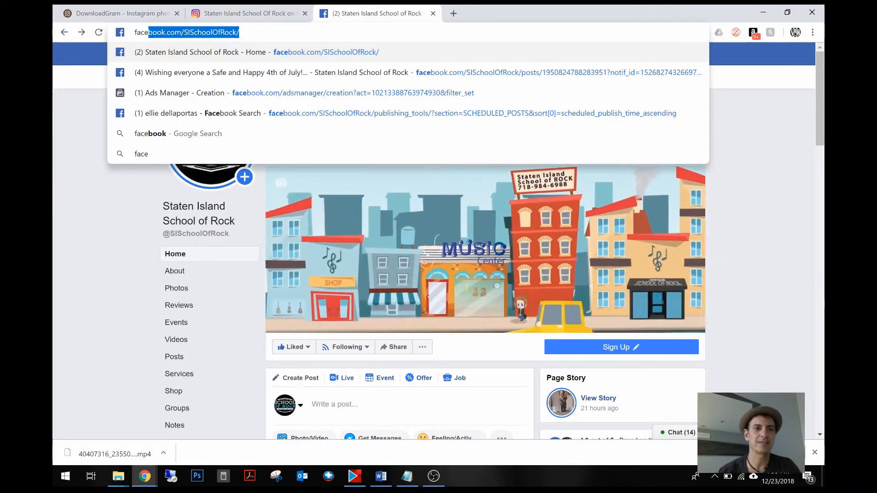
pyautogui.press('Down')
pyautogui.press('Down')
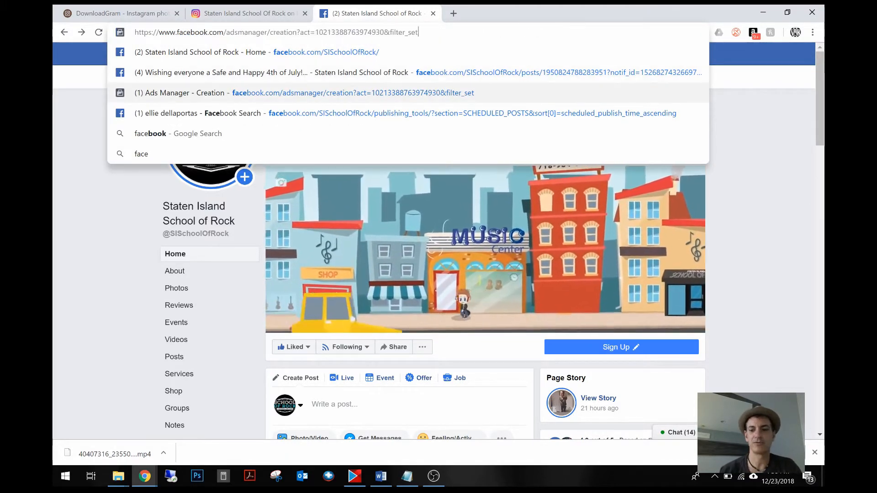
pyautogui.press('Return')
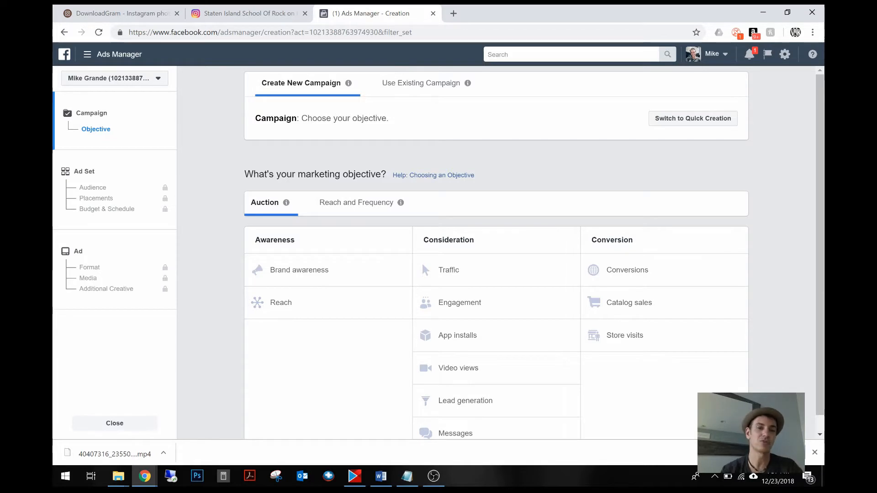
# Review the Instagram drum video post and its DownloadGram download page, and return to the Ads Manager campaign creation page.
pyautogui.click(281, 12)
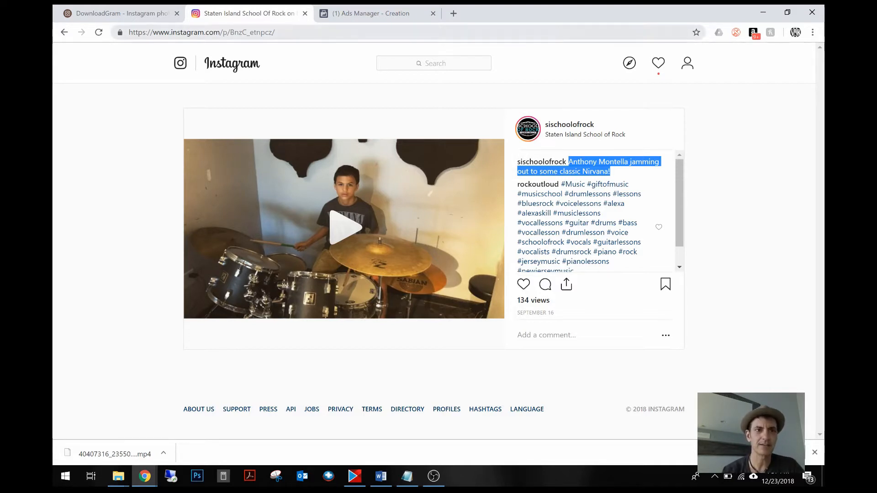
pyautogui.click(144, 13)
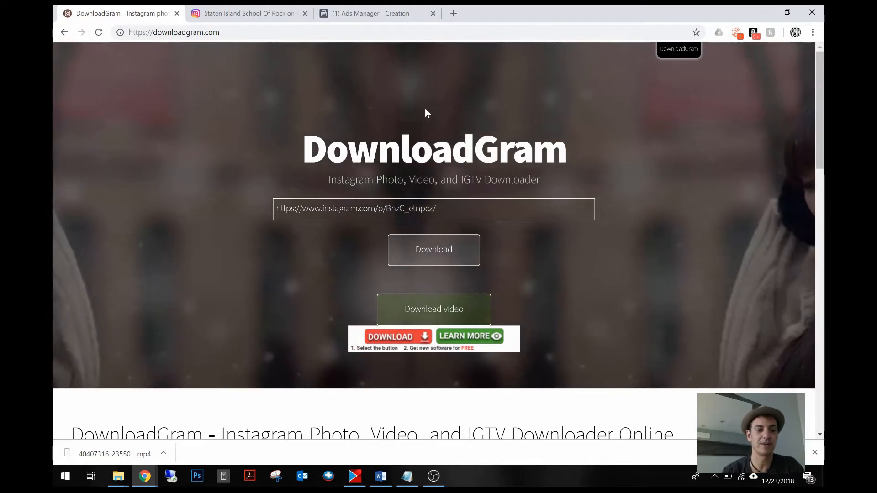
pyautogui.click(263, 14)
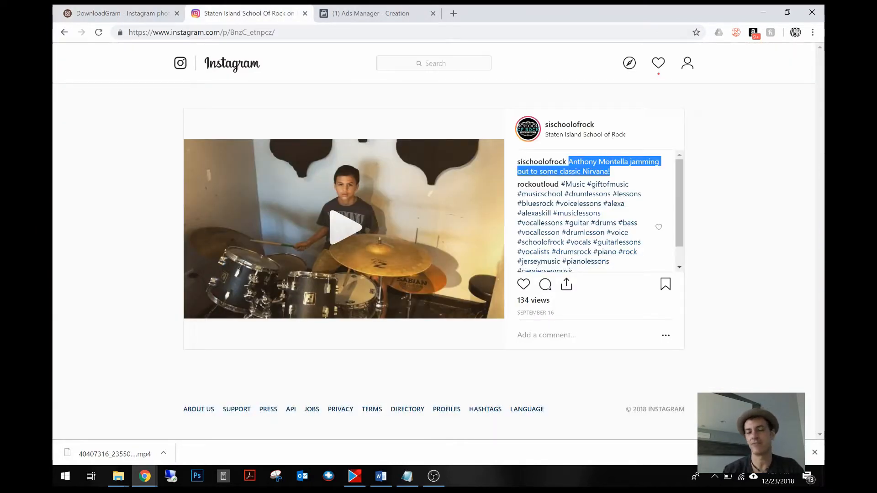
pyautogui.click(142, 12)
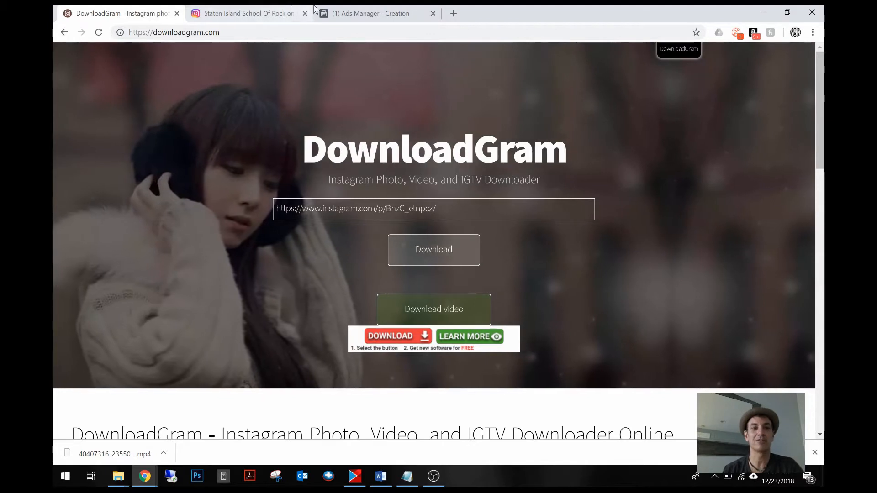
pyautogui.click(365, 16)
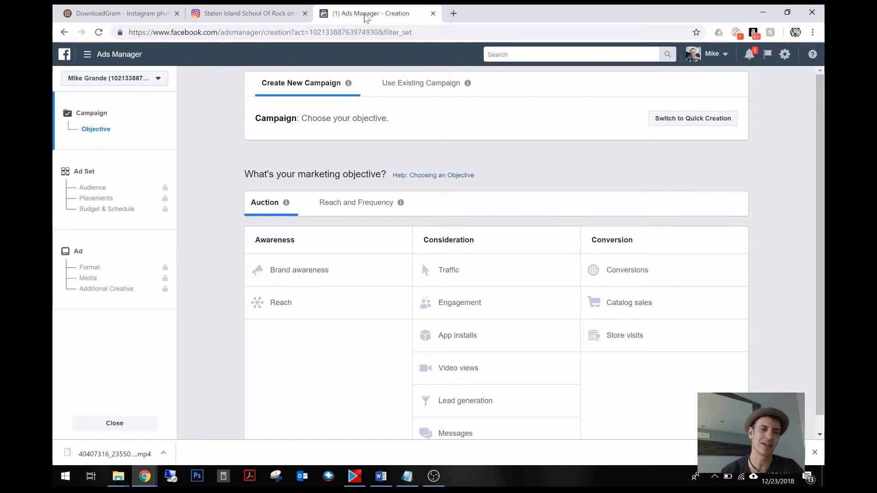
# Switch to the Rock Out Loud ad account and choose Video views as the campaign's marketing objective.
pyautogui.click(151, 80)
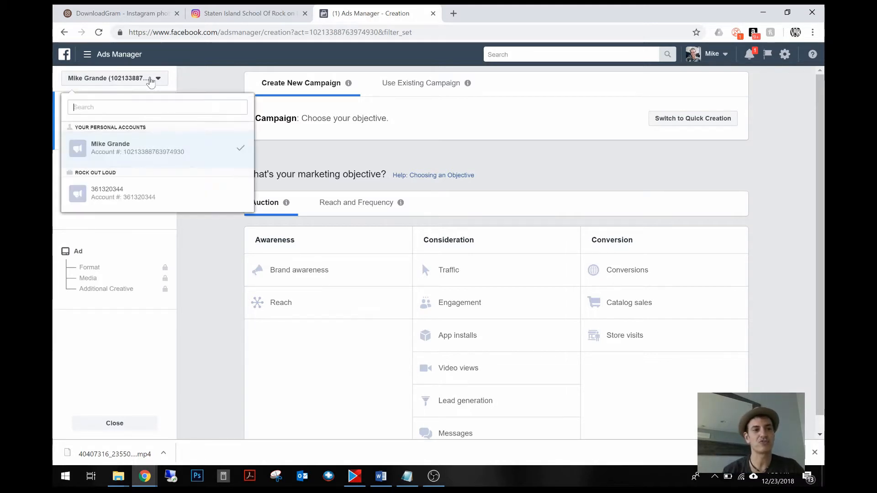
pyautogui.click(124, 191)
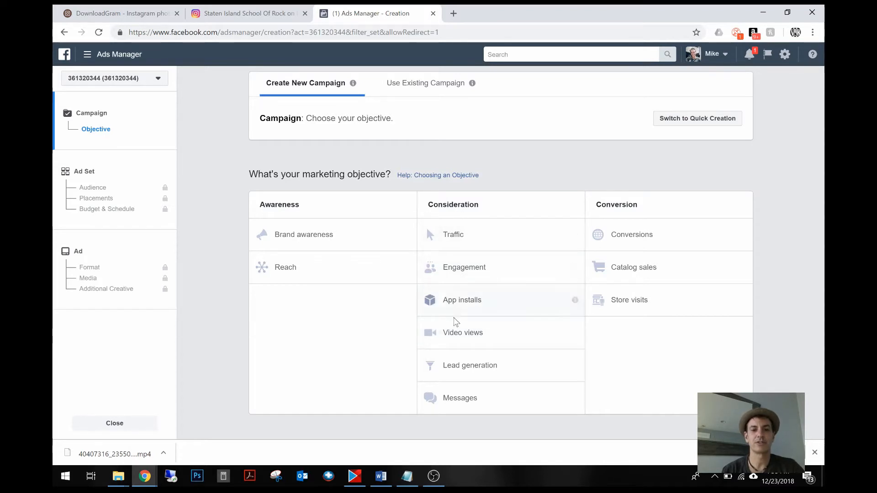
pyautogui.click(458, 341)
pyautogui.click(458, 341)
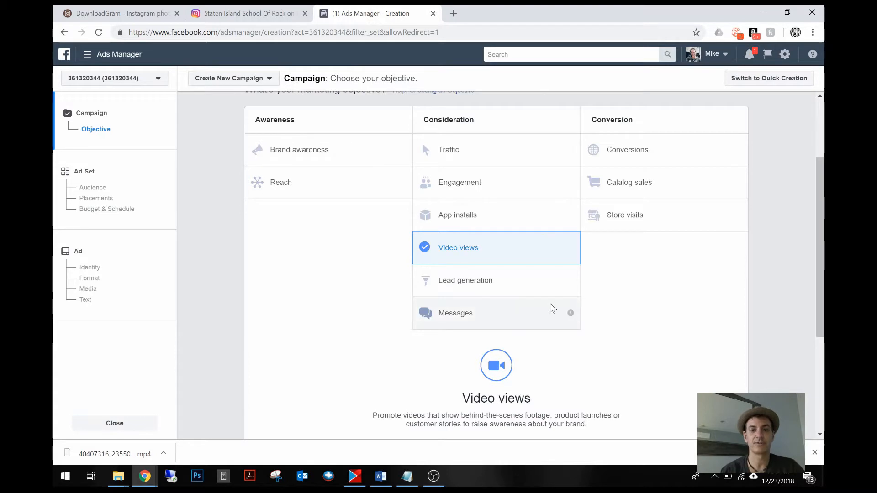
# Name the campaign with the student's first name followed by "Campaign", correcting the spelling, and continue to the ad set.
pyautogui.scroll(-4, 593, 341)
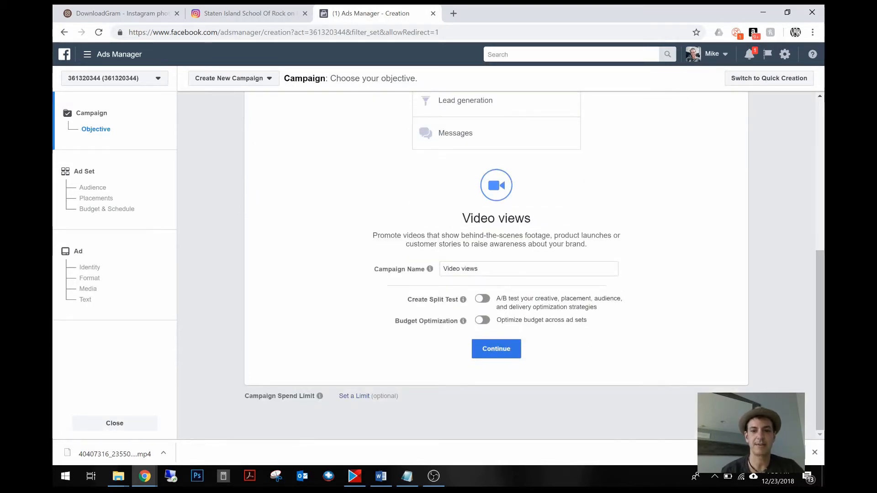
pyautogui.click(479, 268)
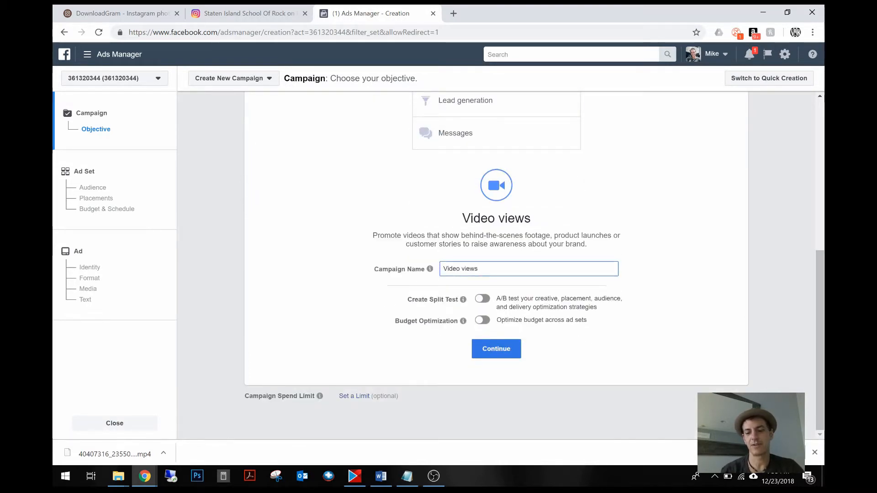
pyautogui.press('BackSpace')
pyautogui.press('BackSpace')
pyautogui.press('BackSpace')
pyautogui.press('BackSpace')
pyautogui.press('BackSpace')
pyautogui.press('BackSpace')
pyautogui.press('BackSpace')
pyautogui.press('BackSpace')
pyautogui.press('BackSpace')
pyautogui.press('BackSpace')
pyautogui.press('BackSpace')
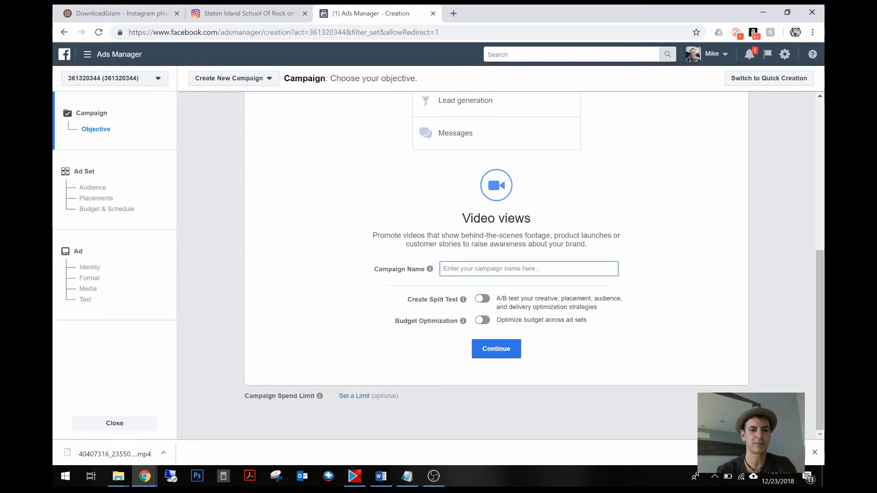
pyautogui.write('Anthony')
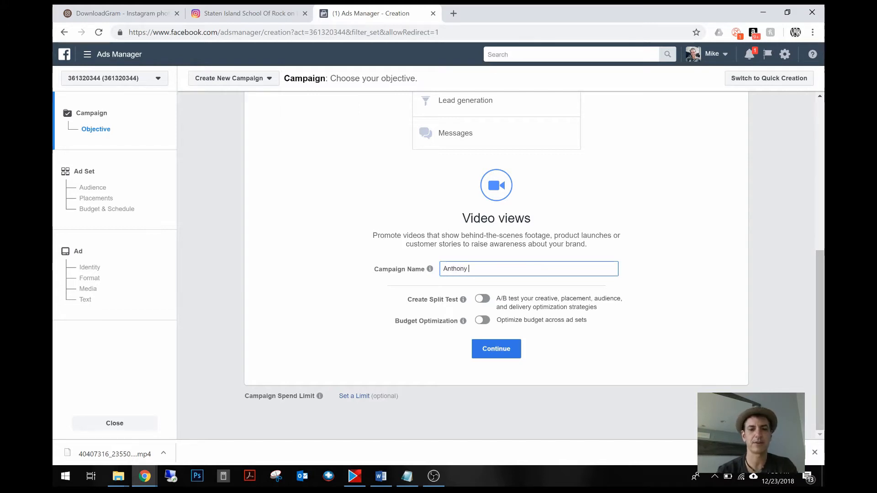
pyautogui.write(' Cama')
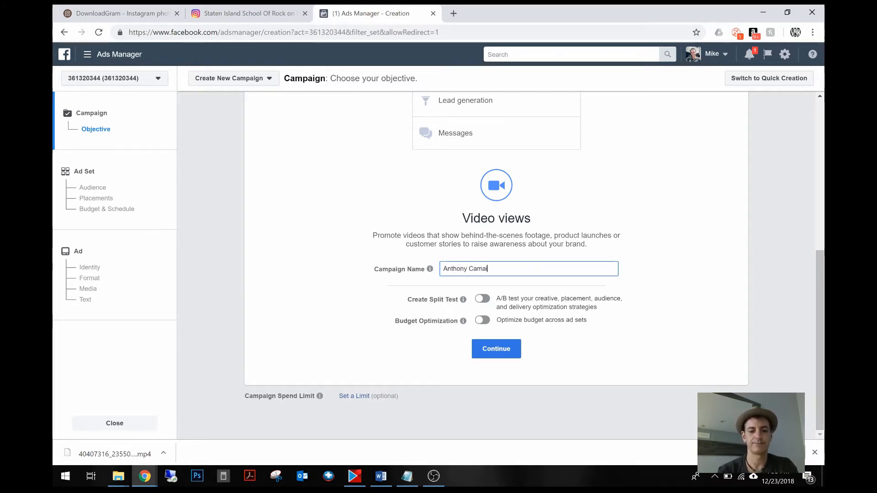
pyautogui.write('ing')
pyautogui.write('n')
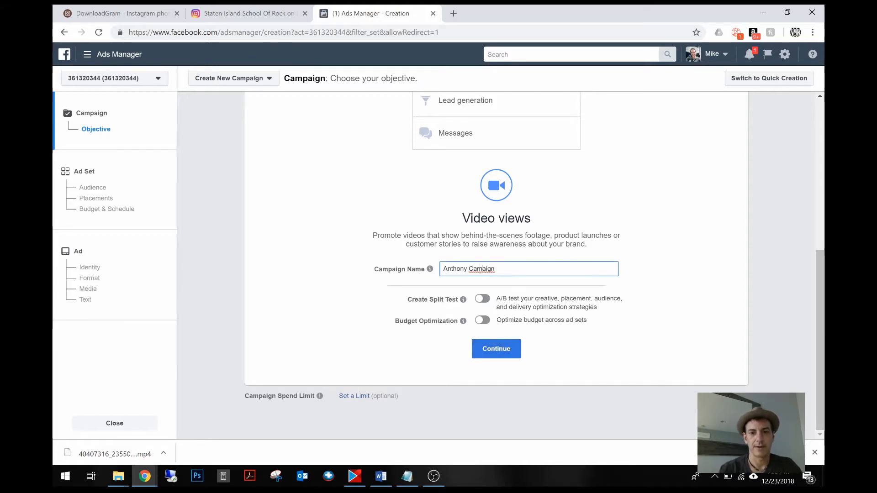
pyautogui.rightClick(483, 269)
pyautogui.click(505, 281)
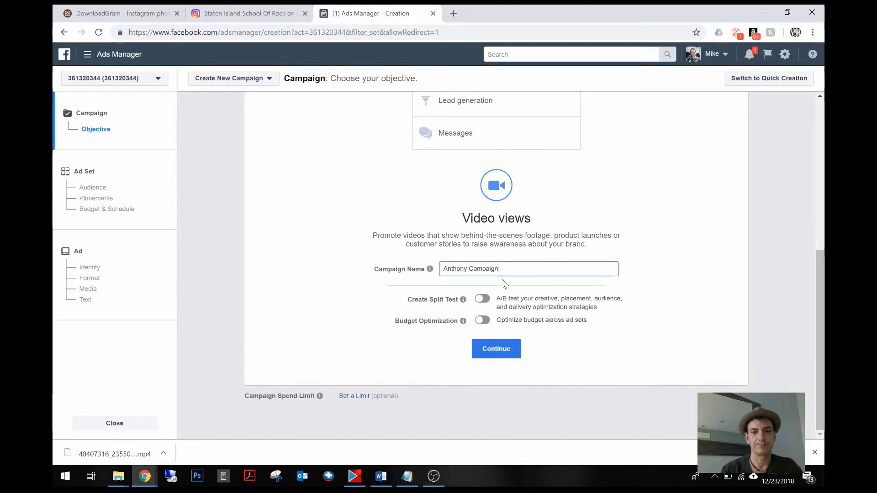
pyautogui.click(502, 350)
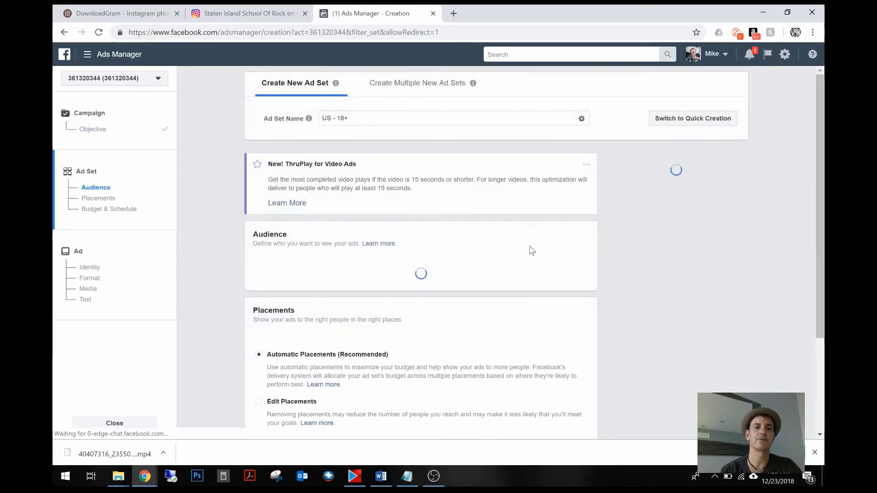
# Rename the ad set with the student's first name followed by "on Drums".
pyautogui.moveTo(367, 119); pyautogui.dragTo(284, 115)
pyautogui.write('An')
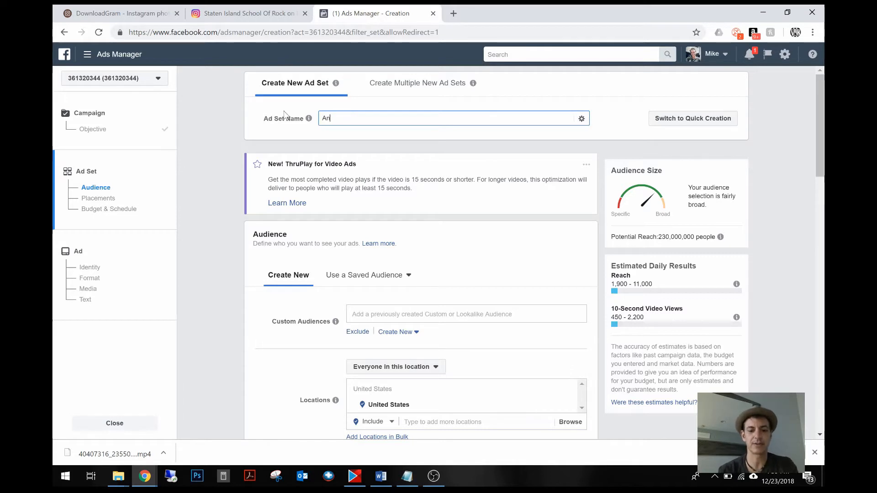
pyautogui.write('thony on Drums')
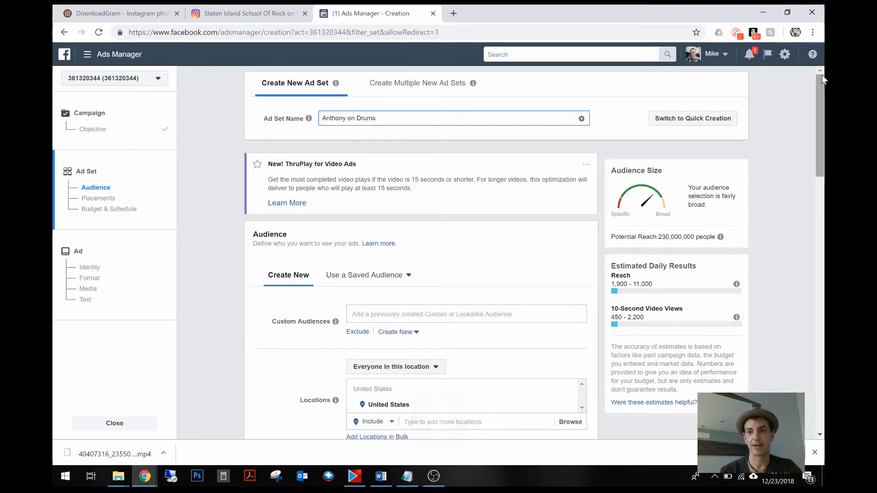
# Apply the saved audience "Men & Women 22-45 with children ages 3-18" to the ad set.
pyautogui.moveTo(822, 95); pyautogui.dragTo(821, 99)
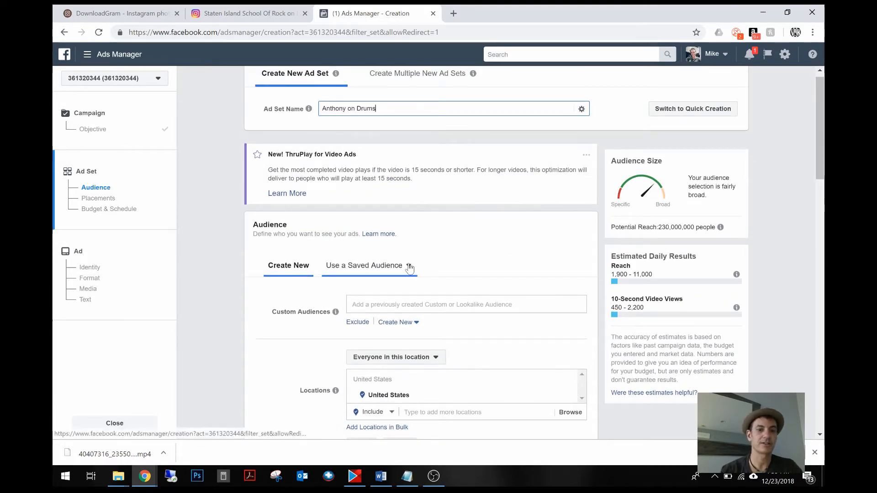
pyautogui.click(409, 267)
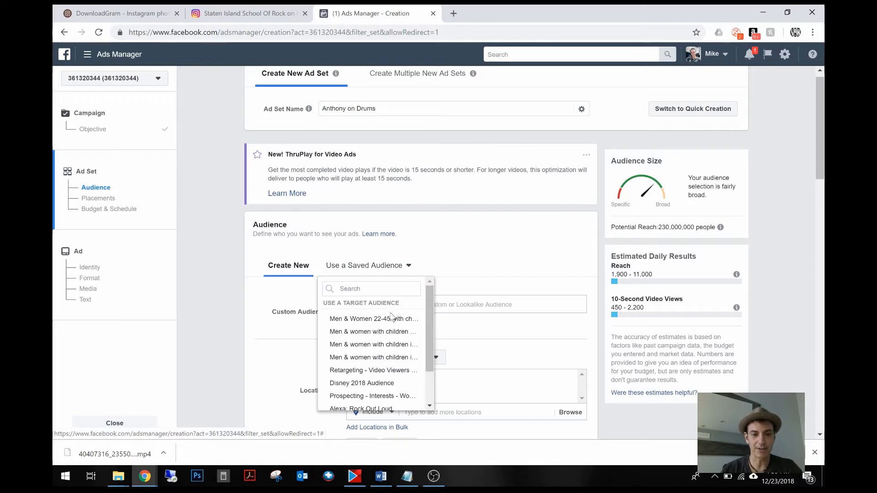
pyautogui.moveTo(389, 318)
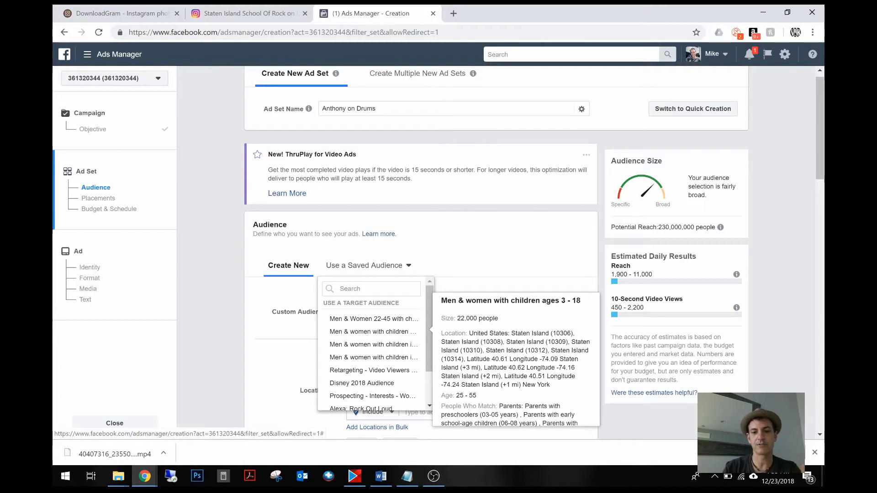
pyautogui.click(392, 322)
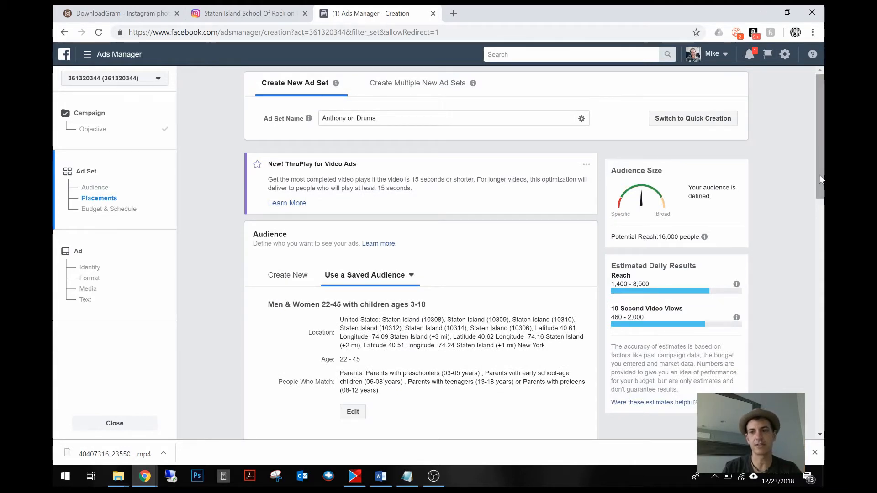
# Change the ad set's budget type to Lifetime Budget and set the amount to $50.00.
pyautogui.moveTo(820, 182); pyautogui.dragTo(815, 212)
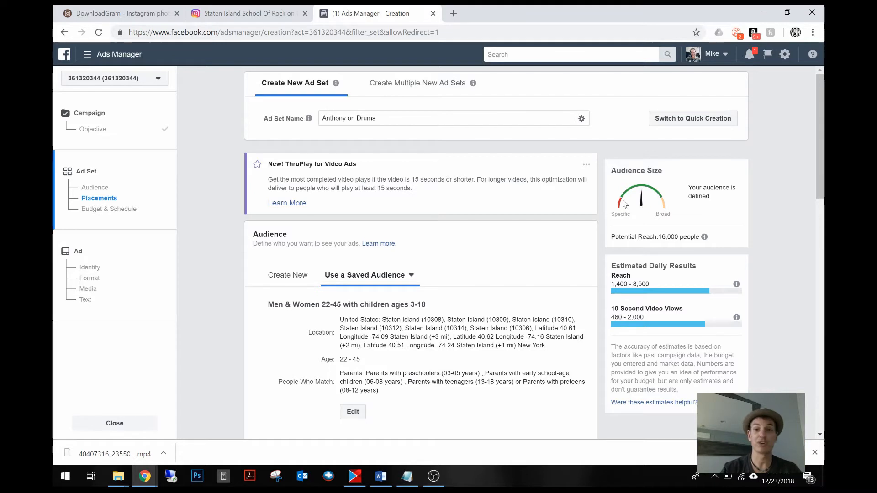
pyautogui.scroll(-5, 624, 204)
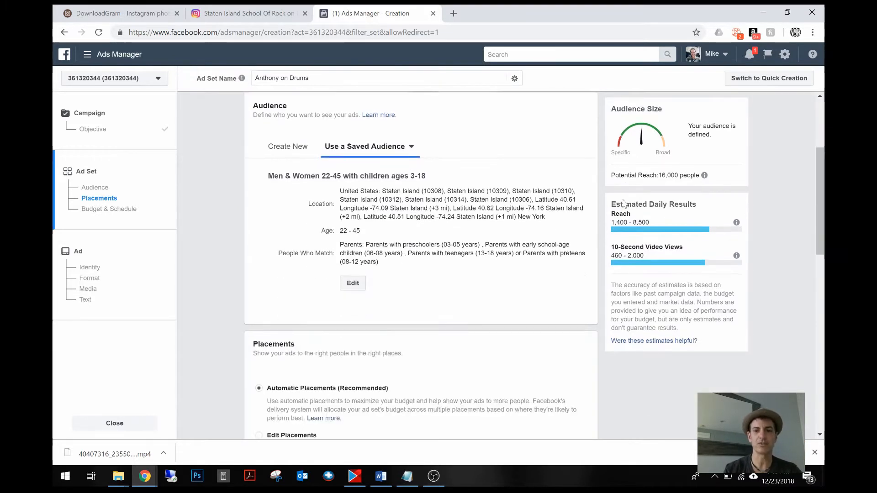
pyautogui.scroll(-2, 624, 205)
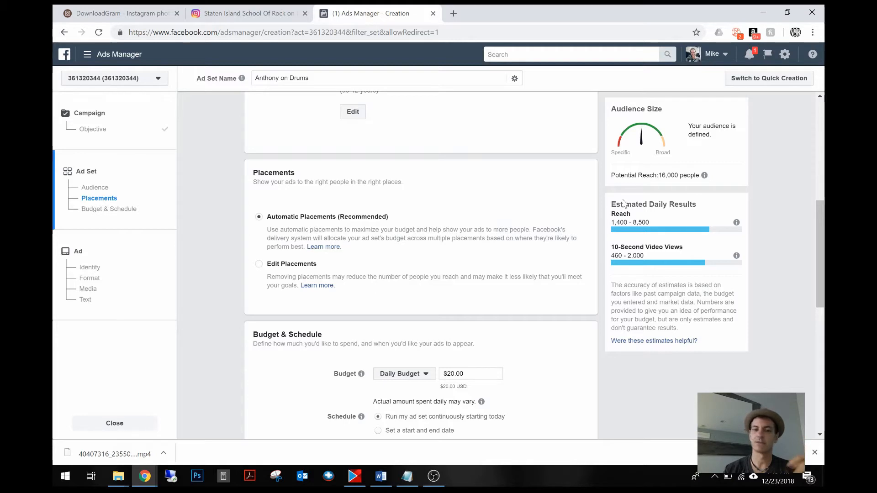
pyautogui.scroll(-3, 625, 202)
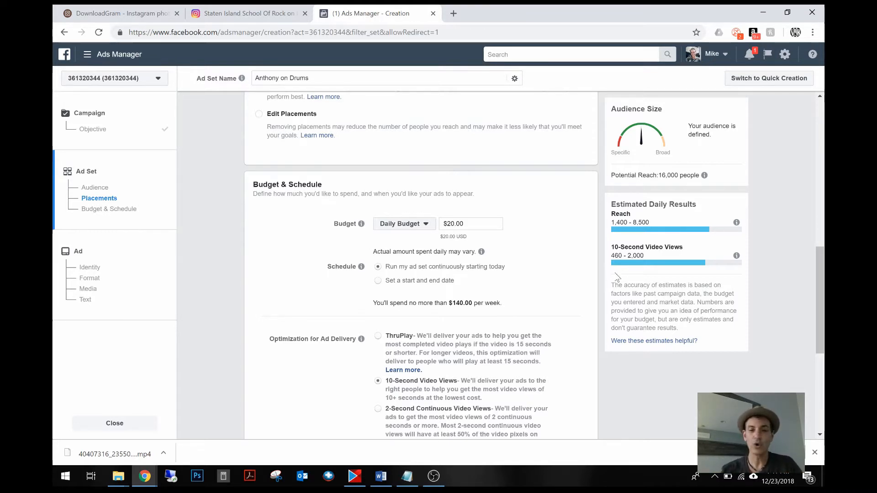
pyautogui.click(428, 226)
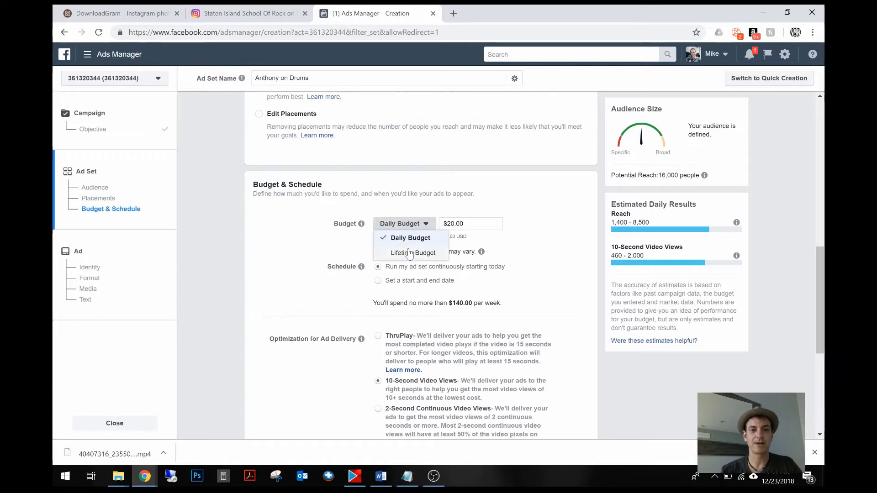
pyautogui.click(411, 252)
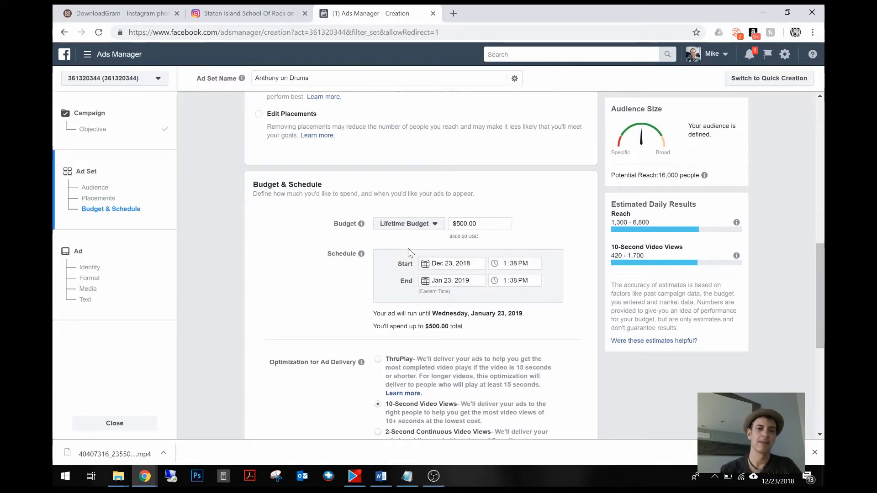
pyautogui.click(462, 224)
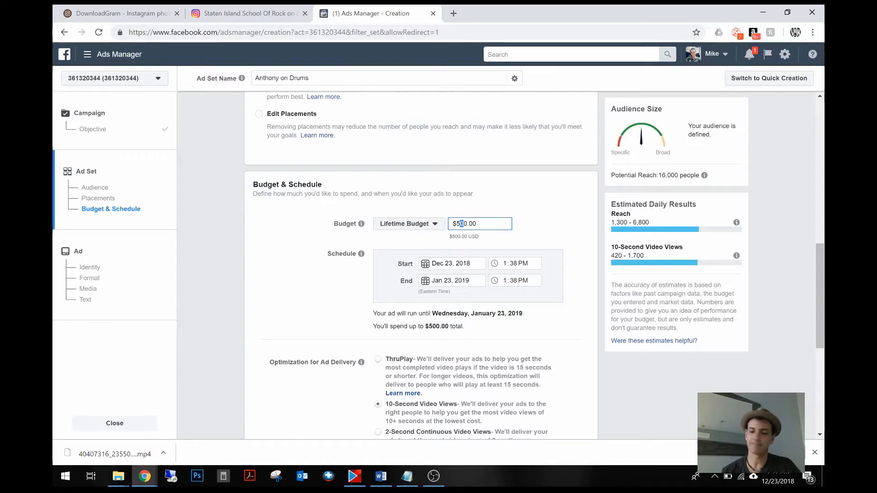
pyautogui.press('Delete')
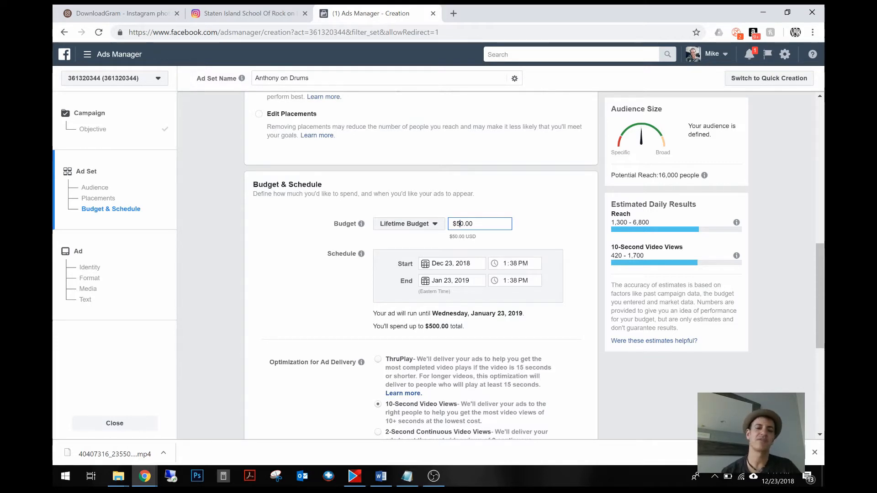
pyautogui.scroll(1, 497, 241)
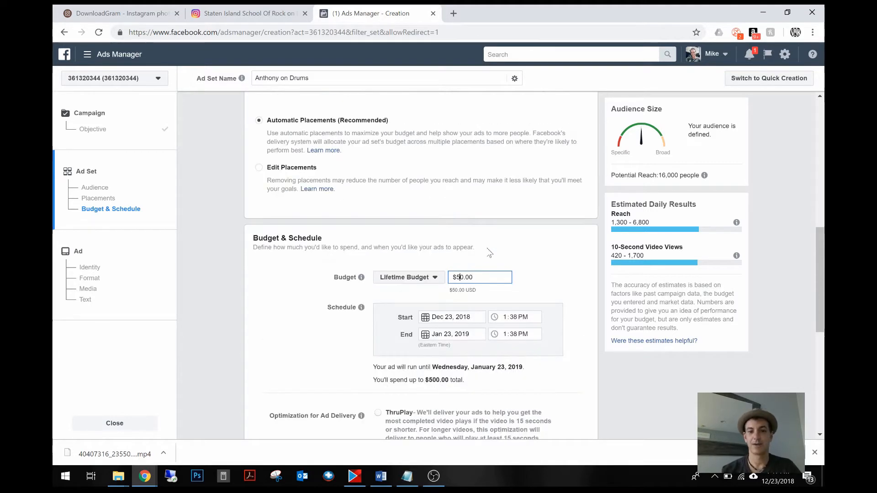
# Set the ad set's schedule to start on Dec 24, 2018 at 12:00 PM.
pyautogui.click(428, 318)
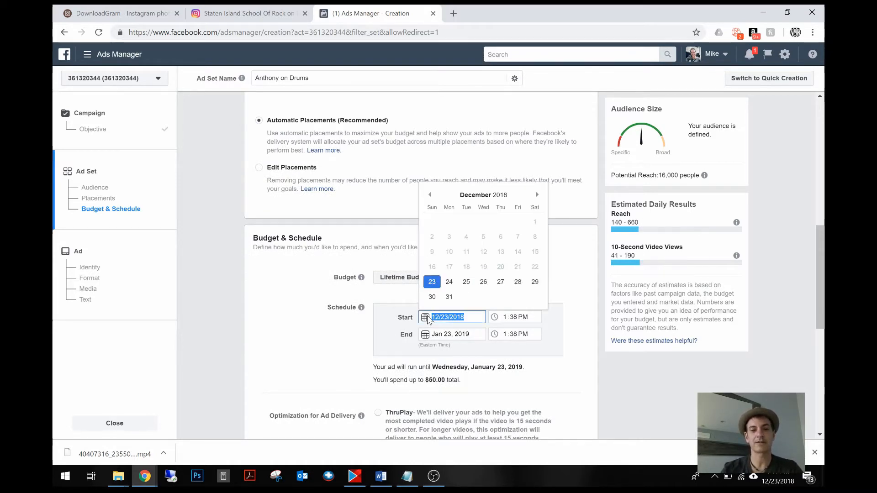
pyautogui.click(450, 283)
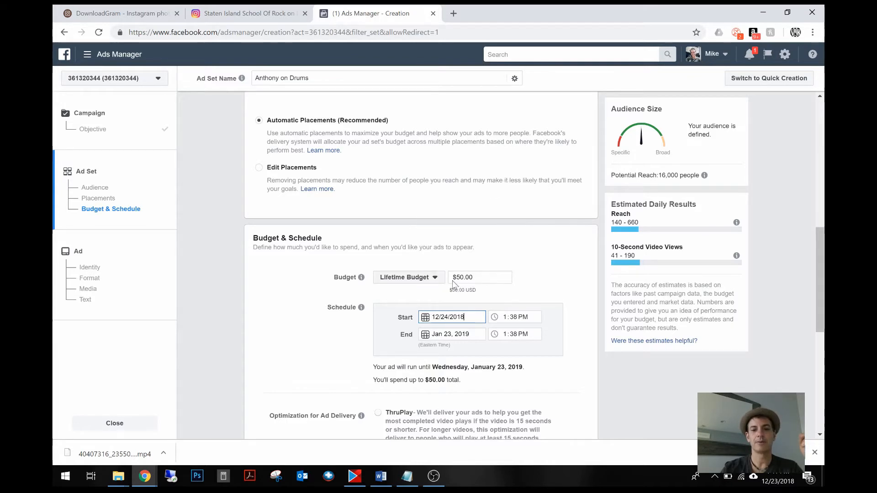
pyautogui.click(506, 318)
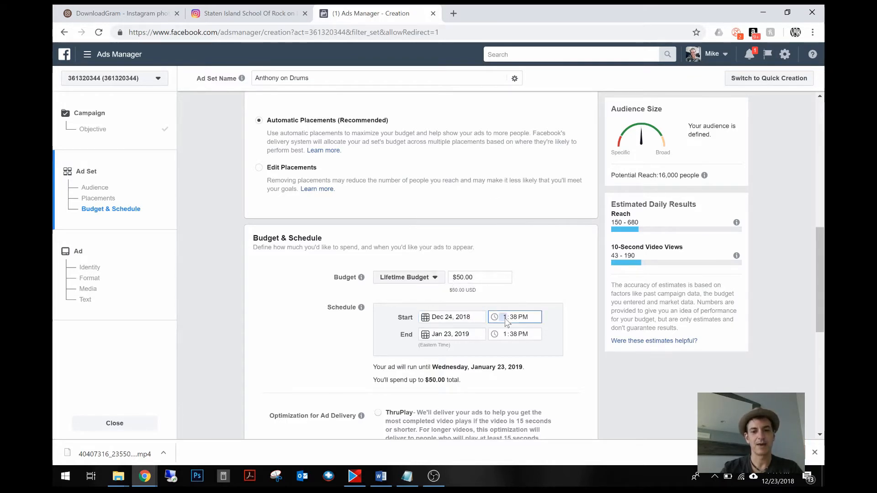
pyautogui.write('112')
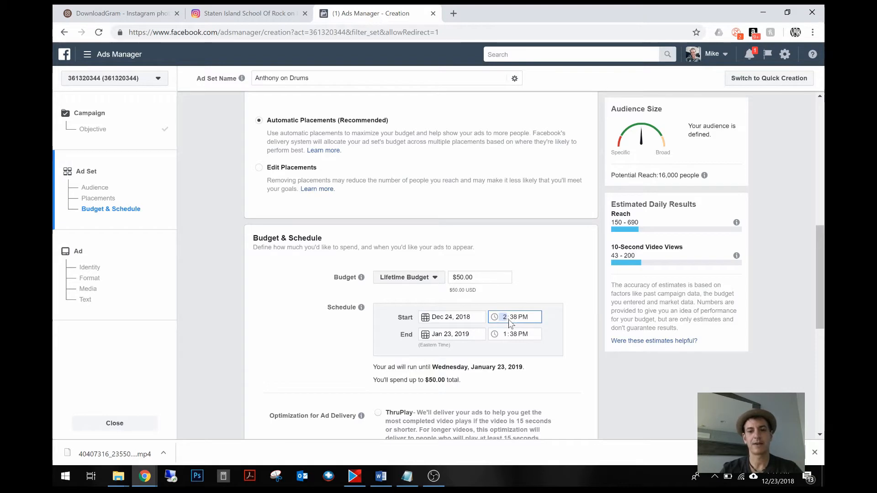
pyautogui.click(515, 319)
pyautogui.write('00')
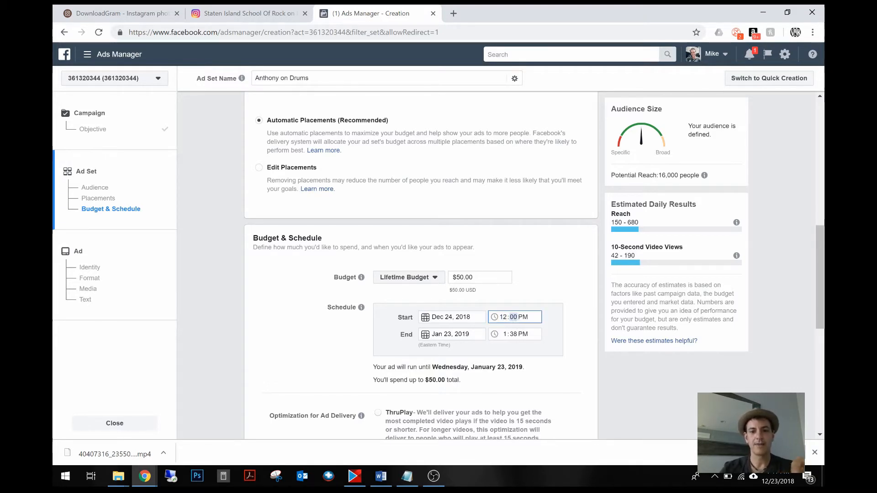
# Set the ad set's schedule to end on Dec 28, 2018 at 12:01 AM.
pyautogui.click(477, 335)
pyautogui.click(430, 212)
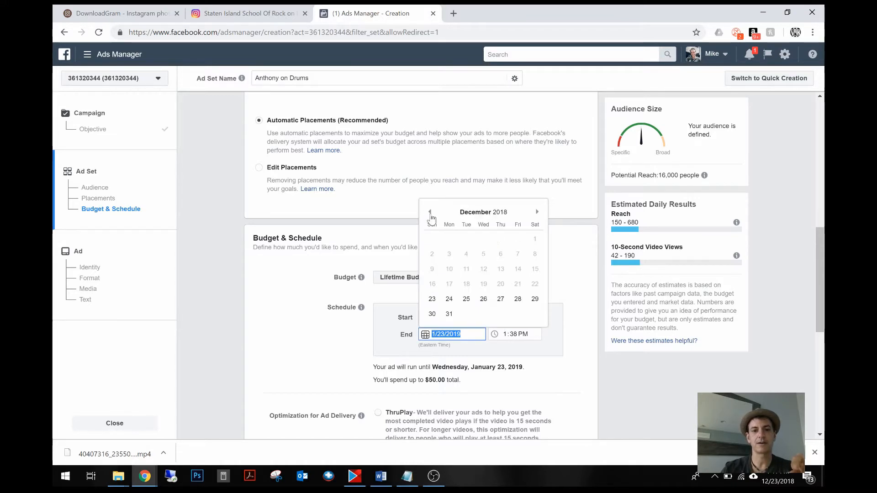
pyautogui.click(518, 300)
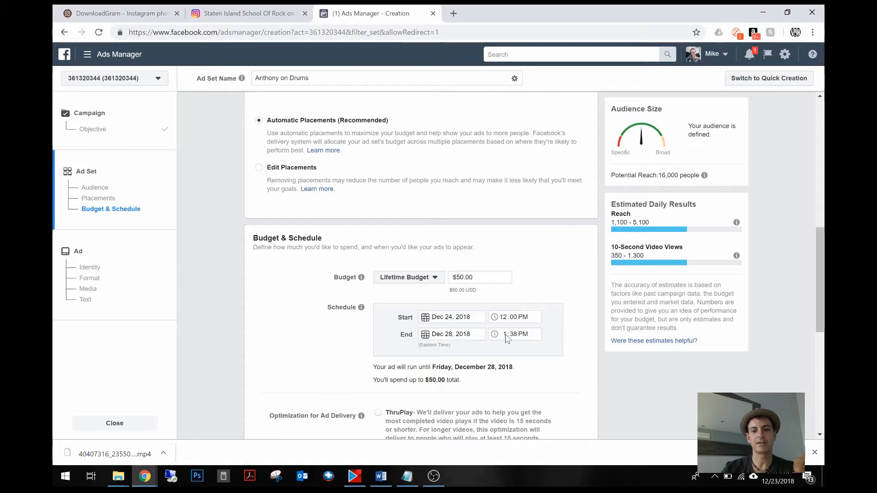
pyautogui.click(506, 336)
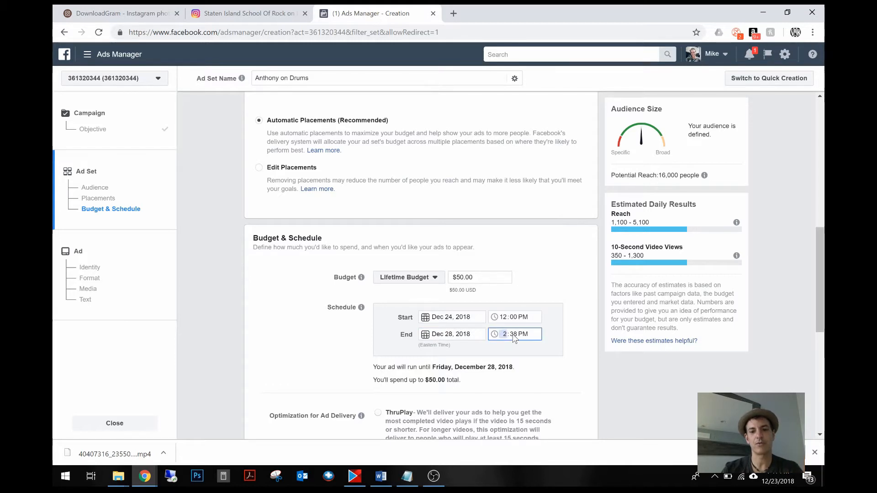
pyautogui.write('12')
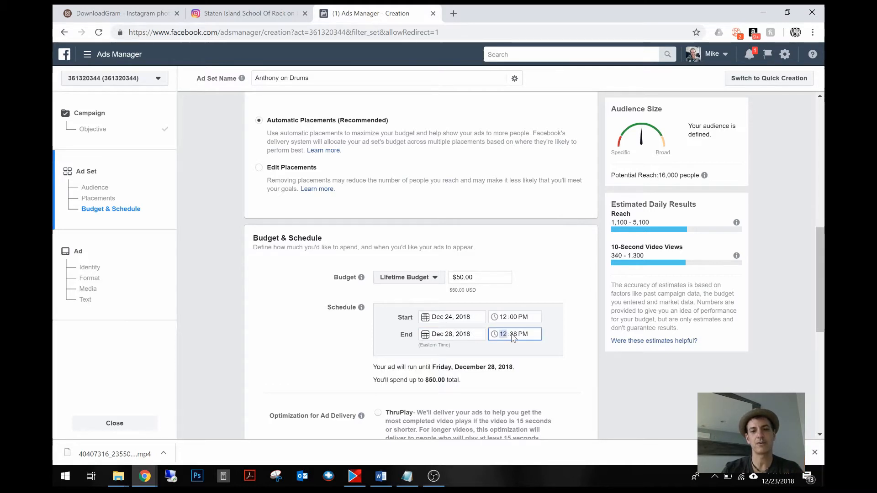
pyautogui.click(514, 336)
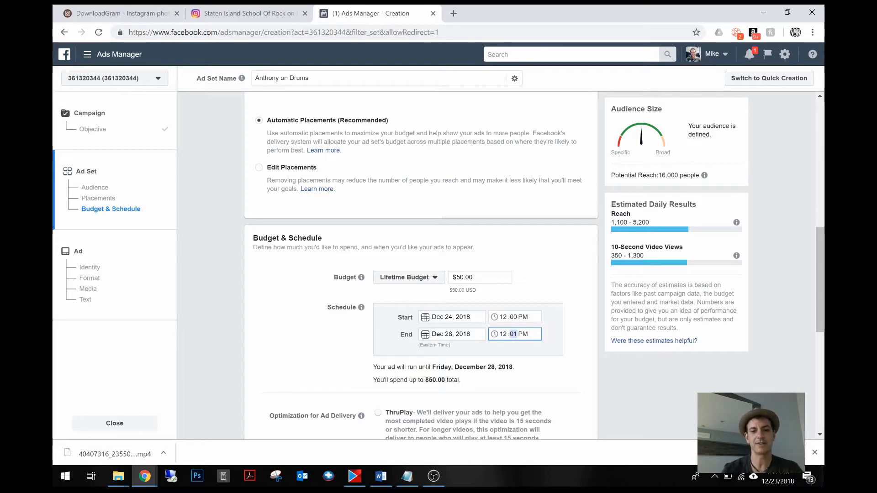
pyautogui.click(524, 336)
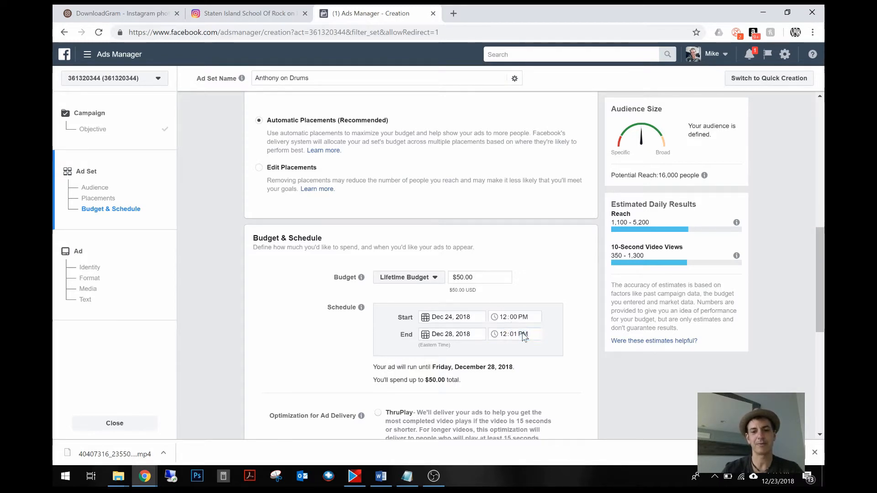
pyautogui.click(524, 336)
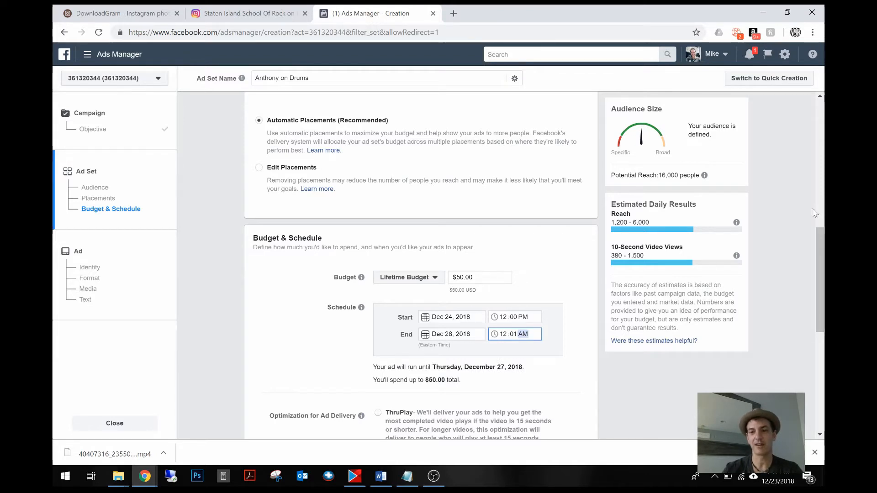
# Change when the ad set gets charged to 10-Second Video View.
pyautogui.moveTo(820, 232); pyautogui.dragTo(821, 266)
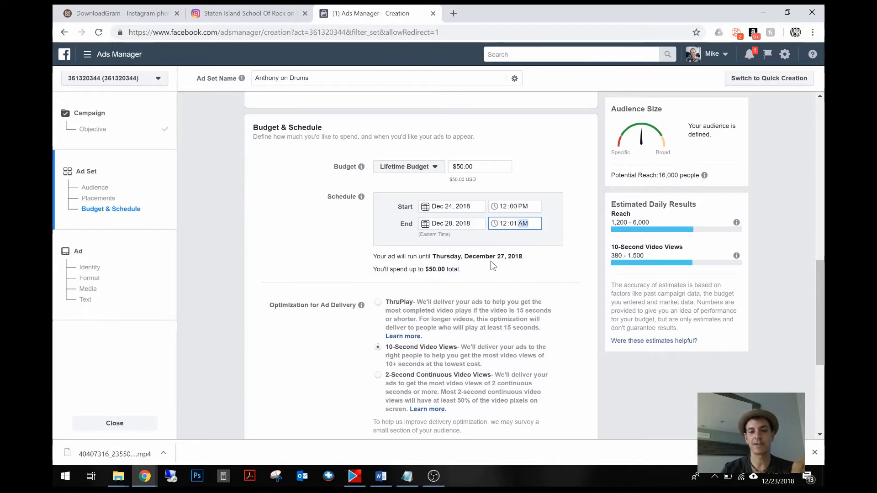
pyautogui.scroll(1, 491, 261)
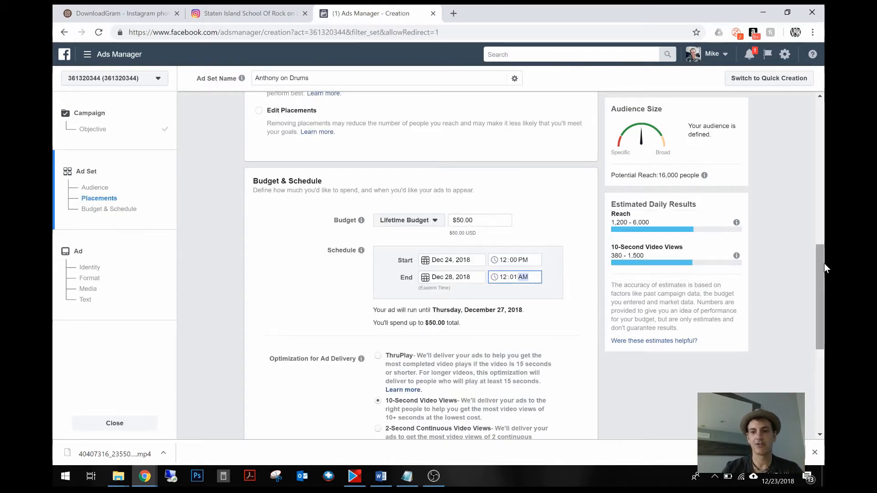
pyautogui.moveTo(821, 264); pyautogui.dragTo(818, 280)
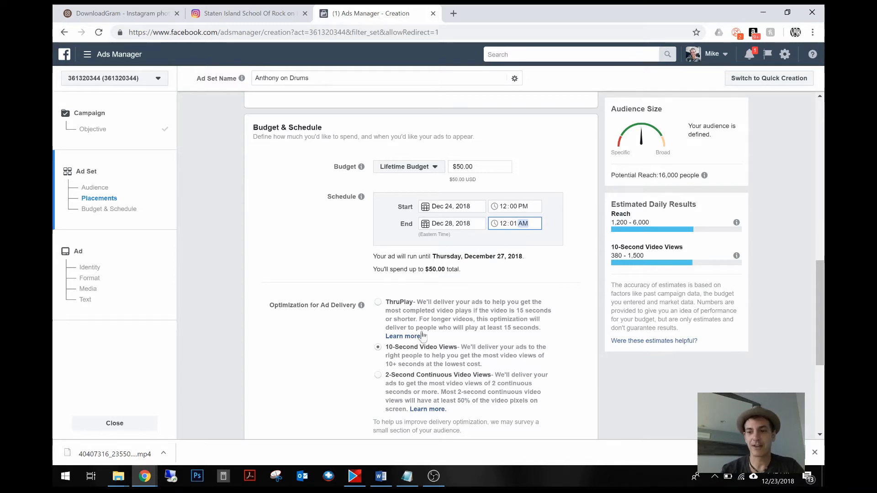
pyautogui.moveTo(825, 286); pyautogui.dragTo(824, 342)
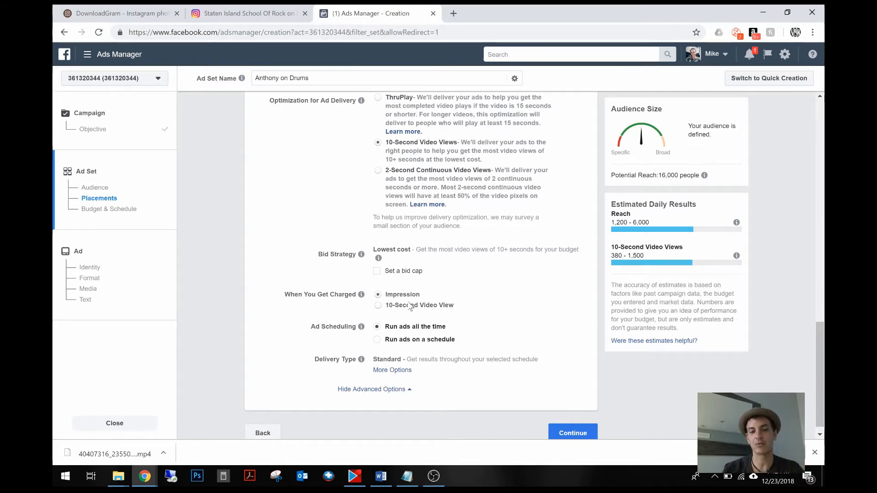
pyautogui.click(379, 306)
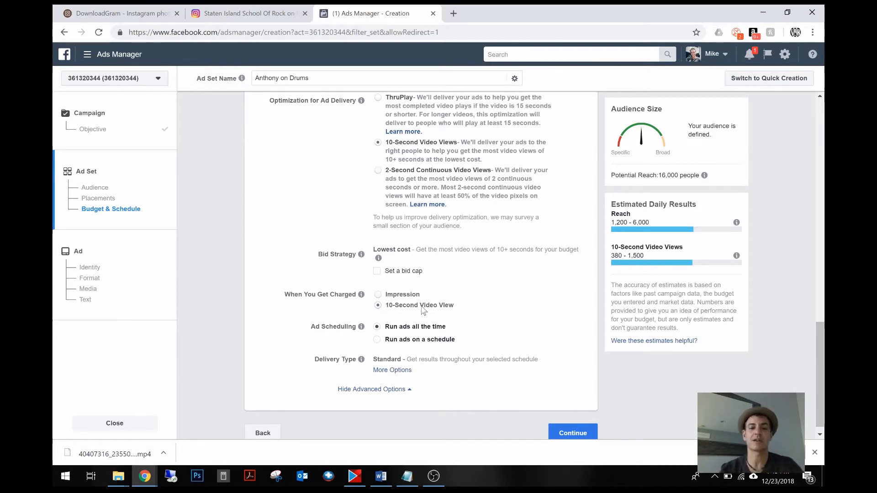
# Run the ads on a schedule covering Monday to Thursday from 6am to midnight, plus the 12am hour from Monday to Friday.
pyautogui.click(378, 340)
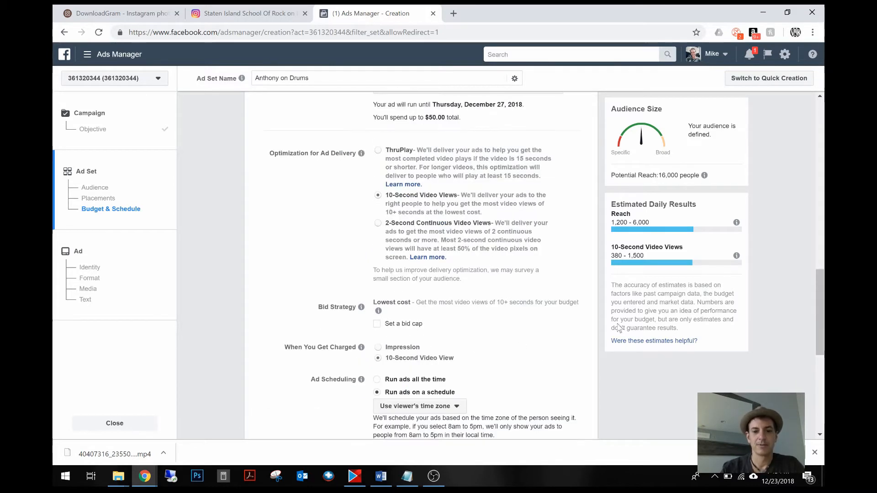
pyautogui.moveTo(816, 281); pyautogui.dragTo(816, 354)
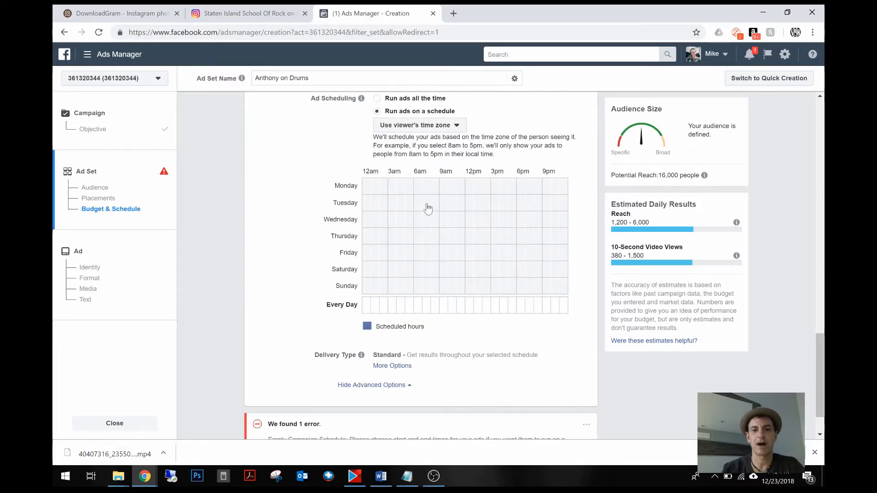
pyautogui.scroll(-1, 428, 208)
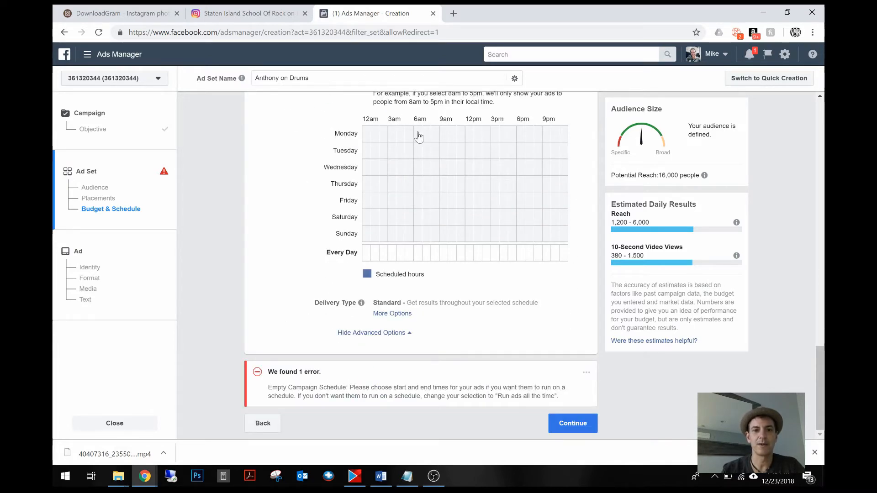
pyautogui.moveTo(418, 136); pyautogui.dragTo(564, 190)
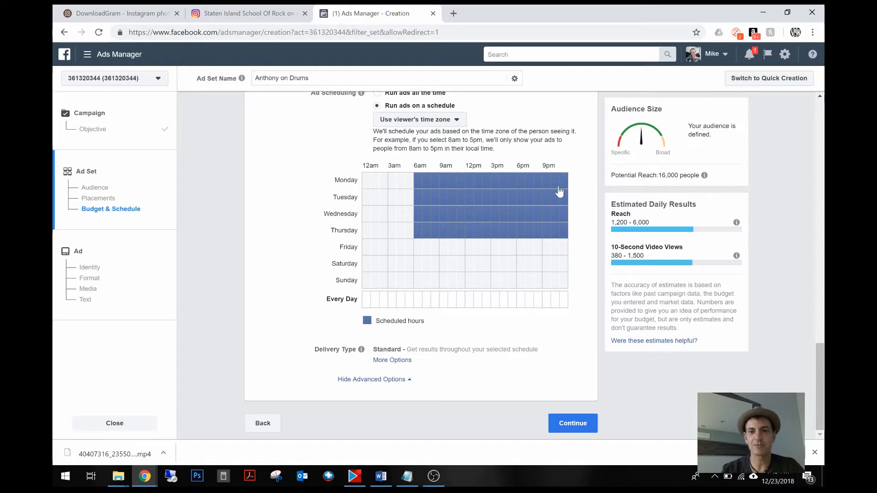
pyautogui.click(365, 185)
pyautogui.moveTo(365, 192); pyautogui.dragTo(368, 246)
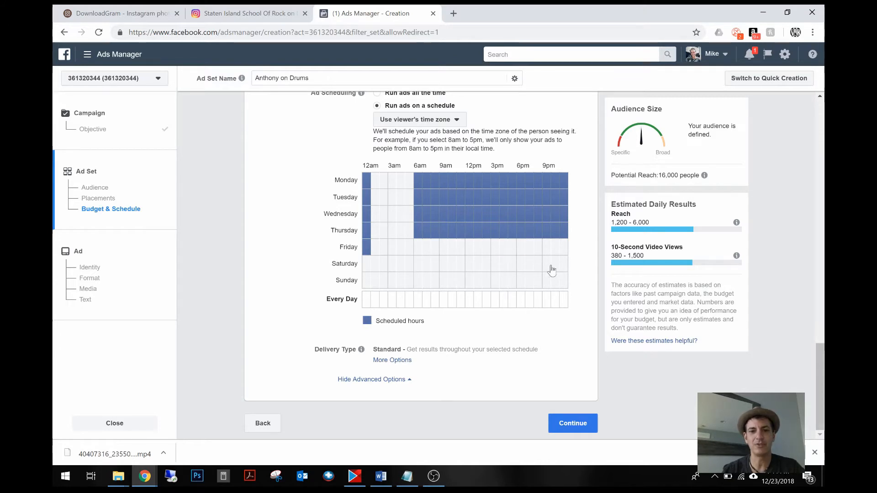
pyautogui.scroll(1, 749, 202)
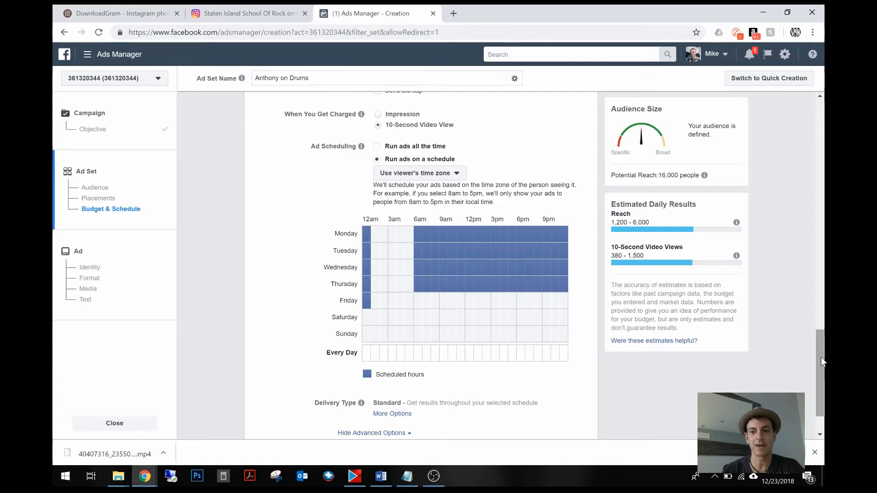
pyautogui.scroll(-1, 821, 357)
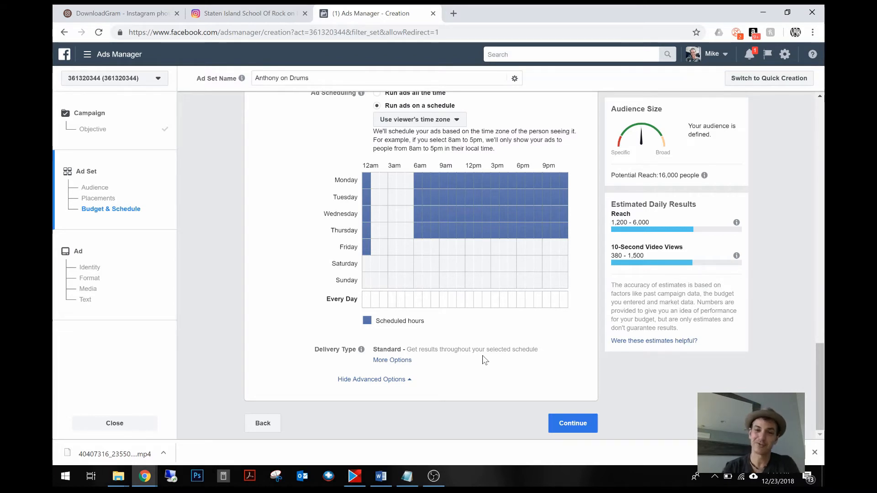
# Continue to the ad setup and choose sischoolofrock as the ad's Instagram account.
pyautogui.click(569, 423)
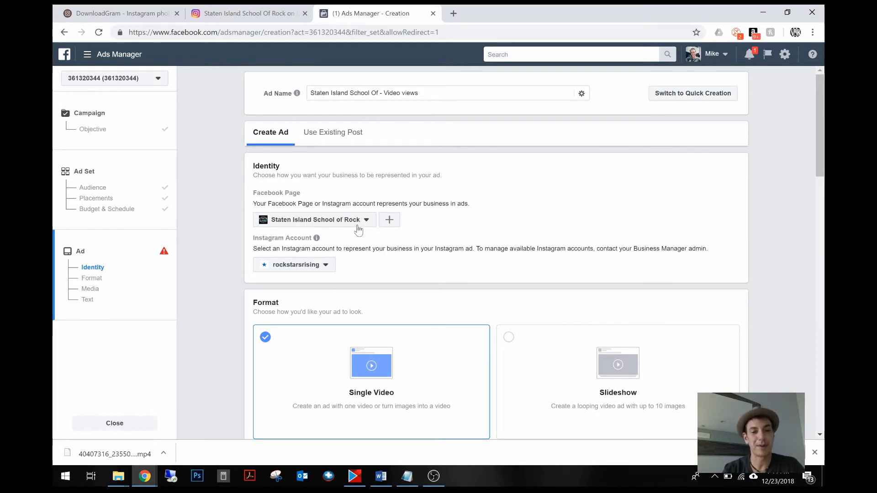
pyautogui.click(326, 265)
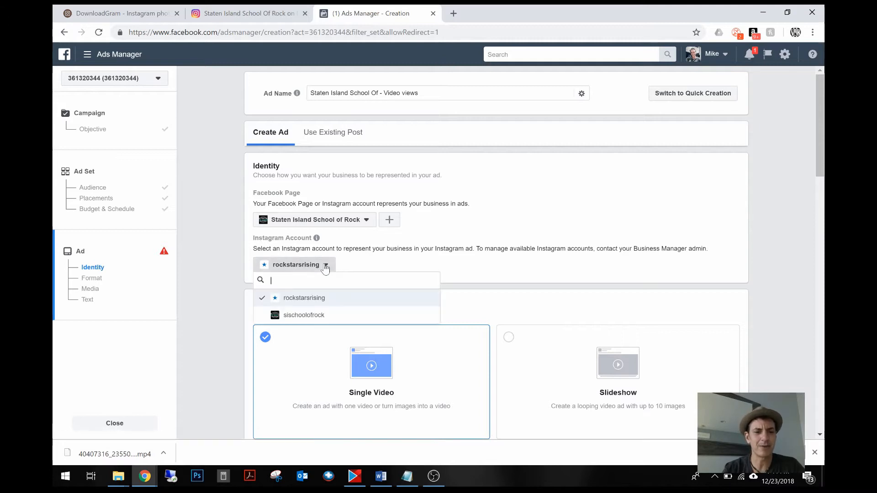
pyautogui.click(308, 314)
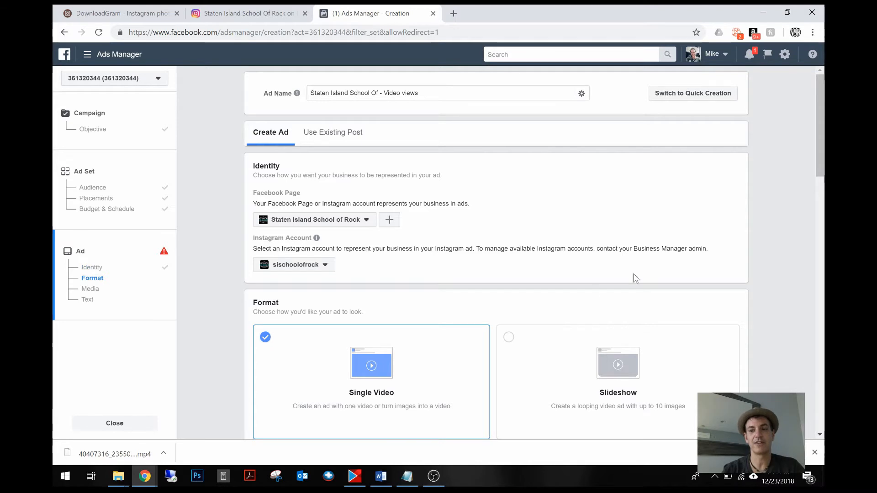
# Upload the student's "jamming out to some classic Nirvana!" video from the Chrome Downloads folder as the ad's single video.
pyautogui.scroll(-3, 823, 156)
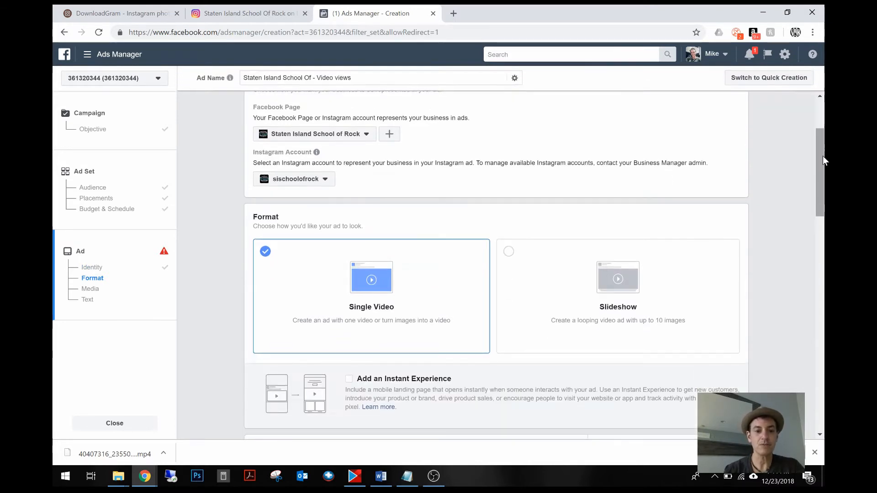
pyautogui.scroll(-4, 823, 155)
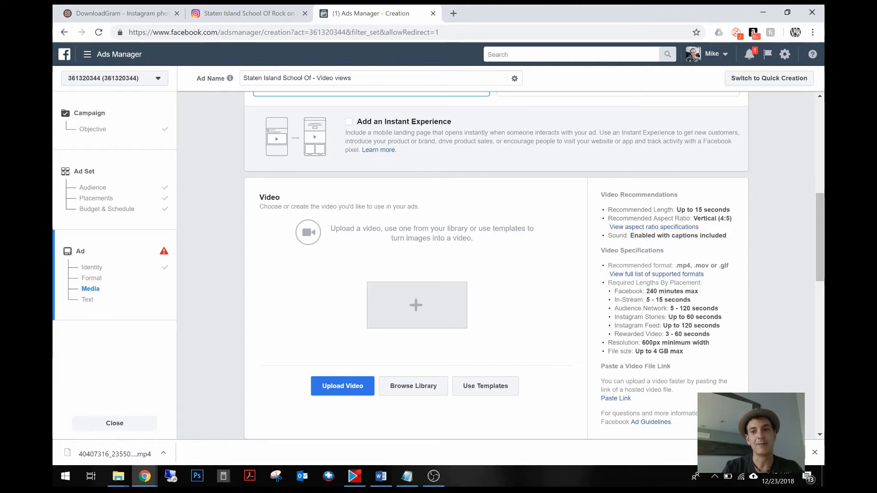
pyautogui.scroll(1, 703, 215)
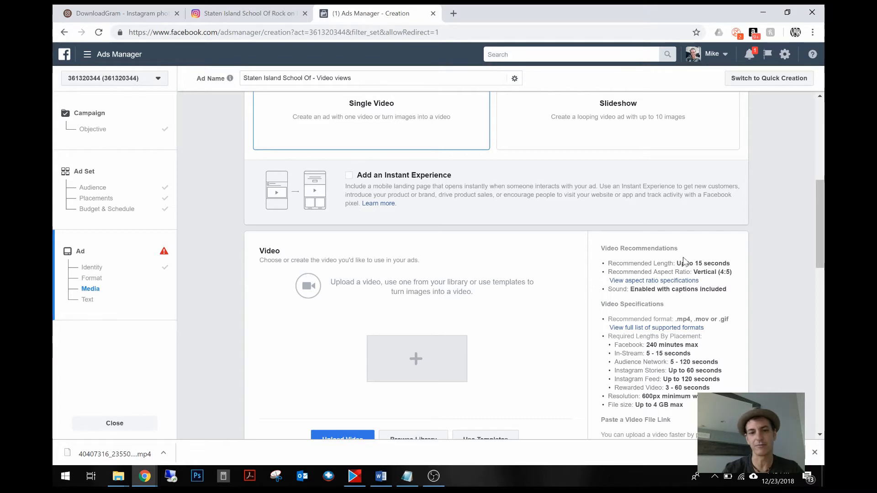
pyautogui.scroll(1, 684, 260)
pyautogui.click(420, 402)
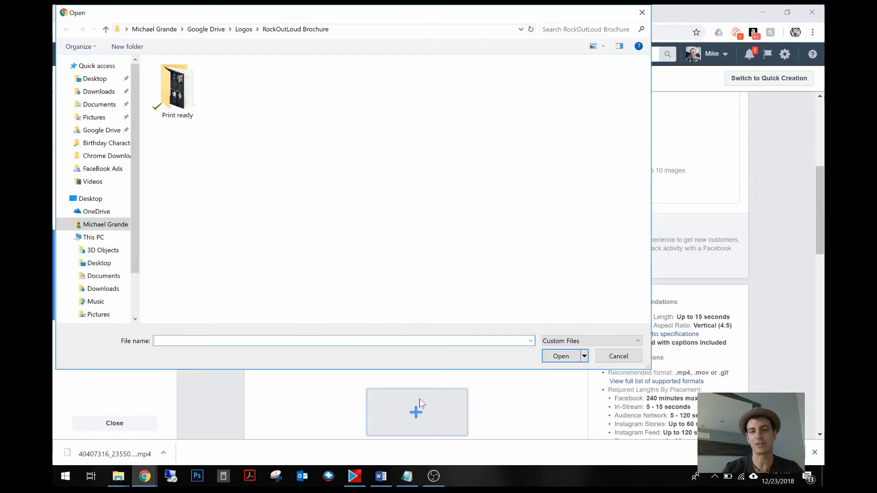
pyautogui.click(111, 156)
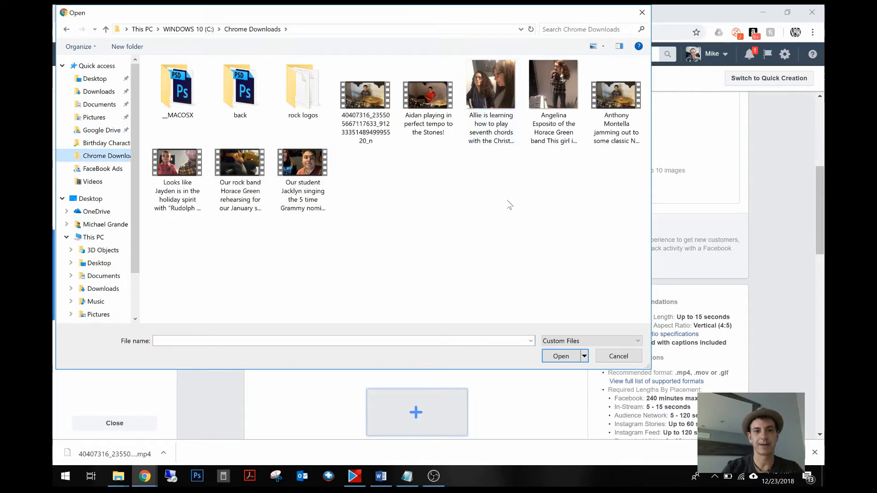
pyautogui.click(612, 132)
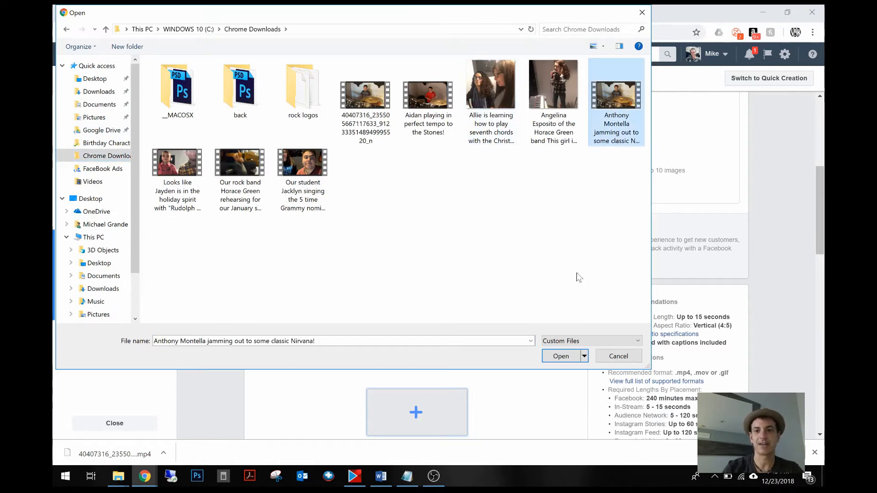
pyautogui.click(563, 356)
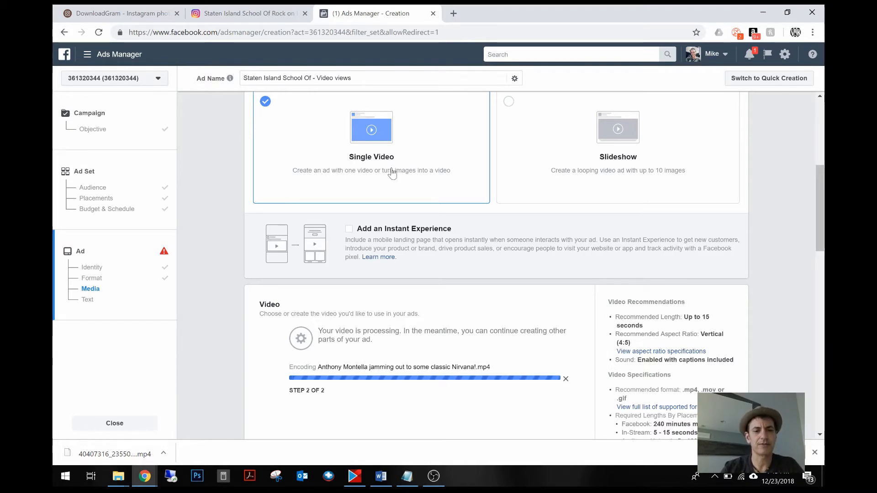
pyautogui.scroll(2, 388, 174)
pyautogui.scroll(2, 381, 191)
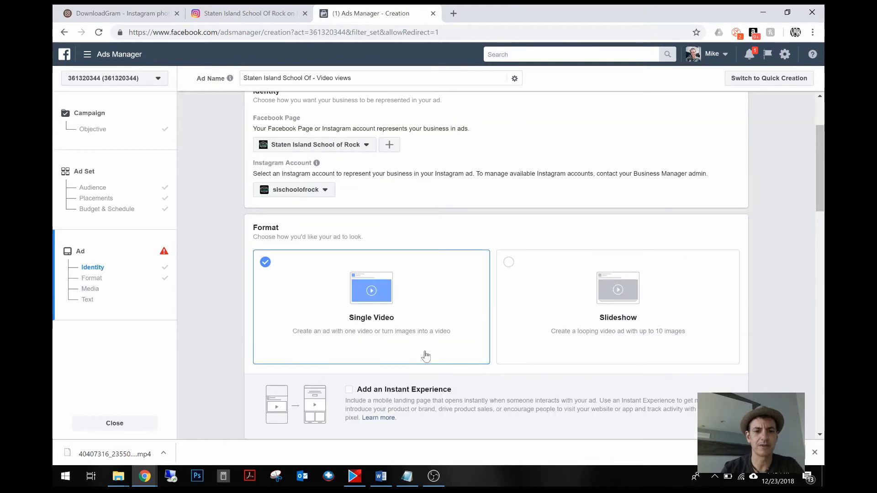
# Check the ad setup sections and cancel the processing of the uploaded Nirvana video.
pyautogui.scroll(-5, 412, 297)
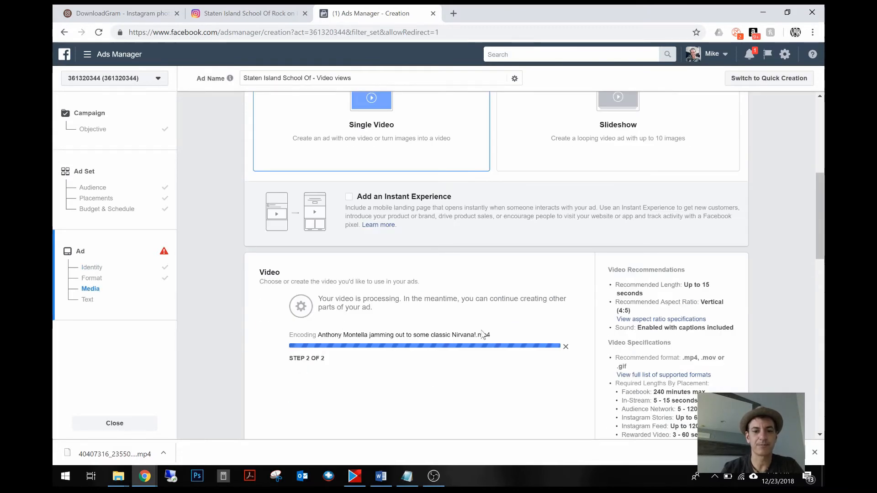
pyautogui.scroll(-2, 476, 337)
pyautogui.scroll(-4, 530, 343)
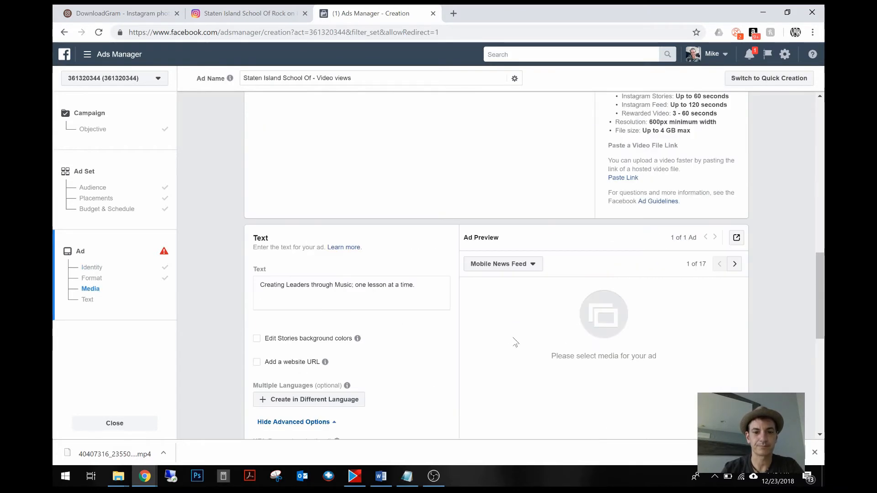
pyautogui.scroll(6, 515, 343)
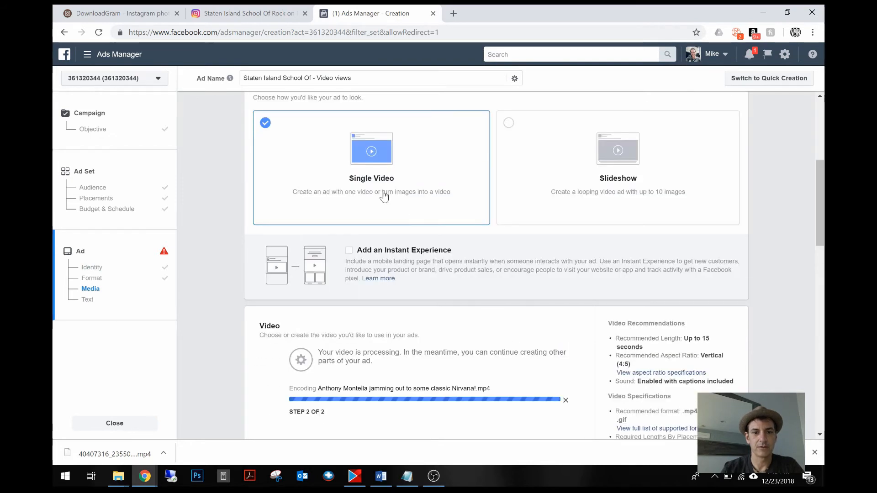
pyautogui.click(566, 400)
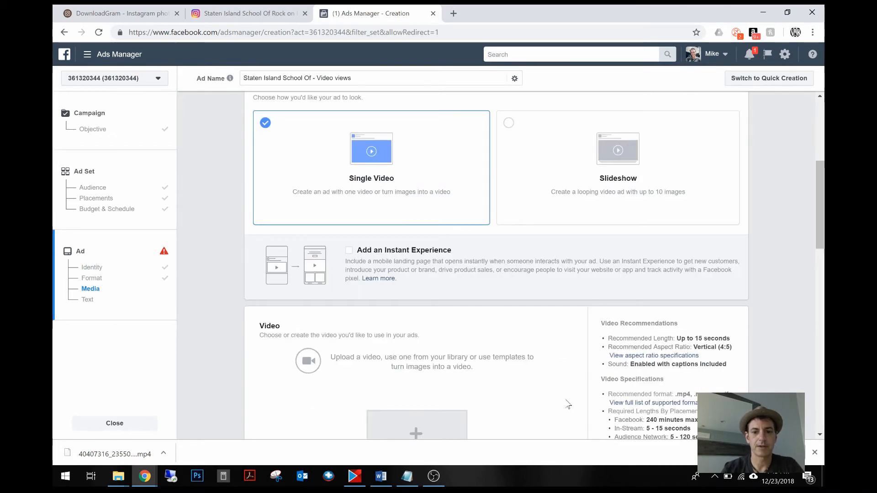
# Upload the student's "jamming out to some classic Nirvana!" video from the Google Drive FaceBook Ads folder as the ad's video.
pyautogui.click(423, 420)
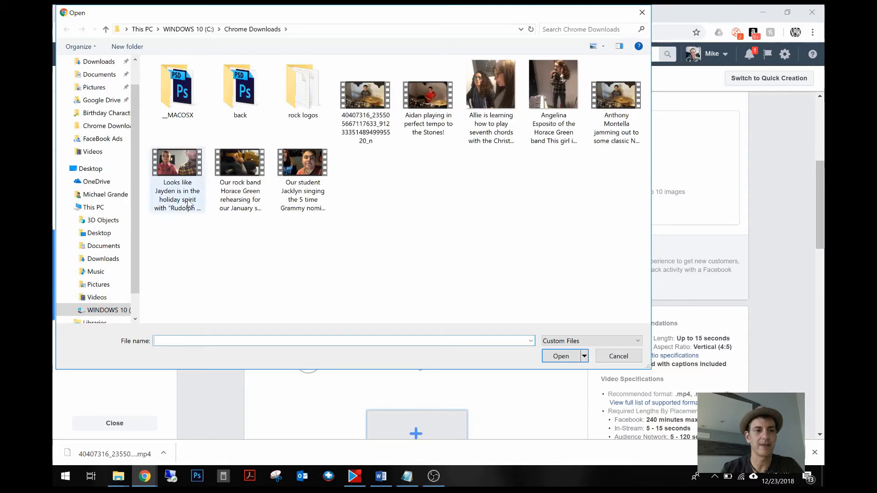
pyautogui.click(111, 140)
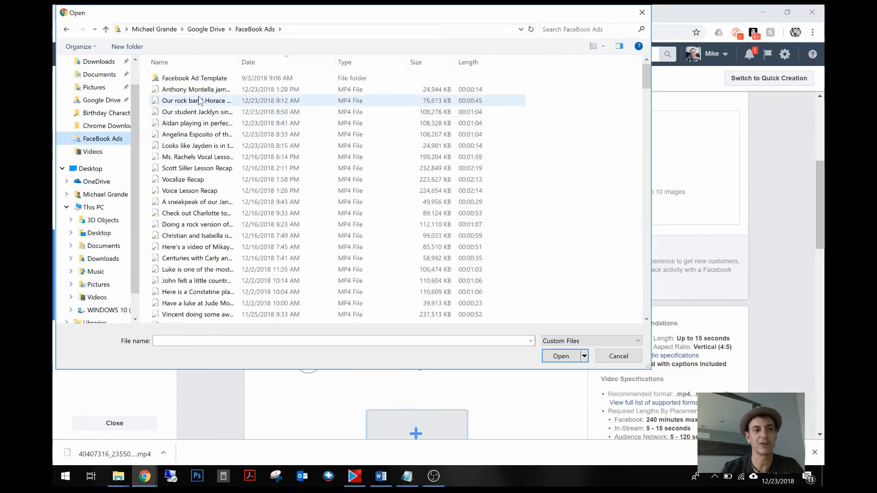
pyautogui.moveTo(646, 68)
pyautogui.mouseDown()
pyautogui.moveTo(639, 287)
pyautogui.moveTo(662, 232)
pyautogui.moveTo(652, 68)
pyautogui.mouseUp()
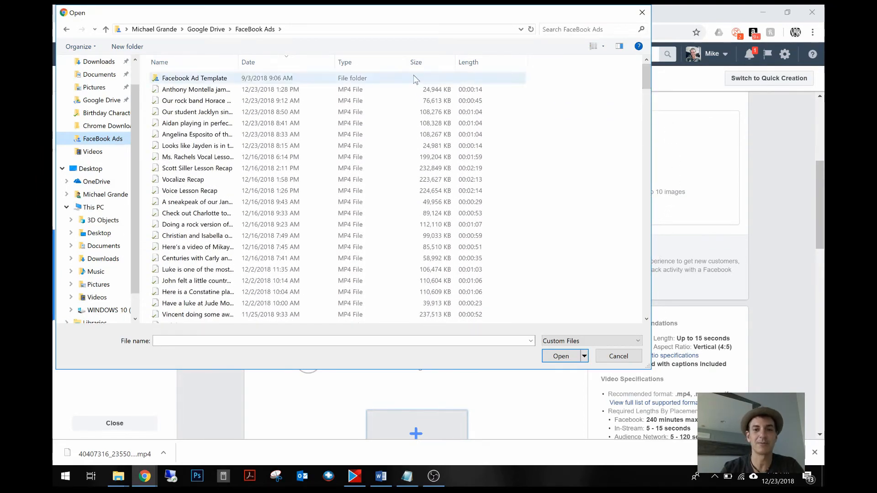
pyautogui.click(196, 92)
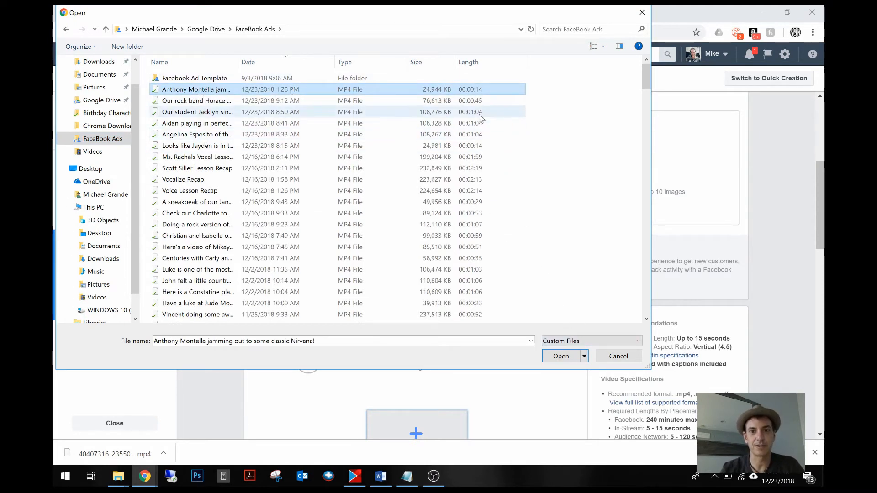
pyautogui.click(567, 358)
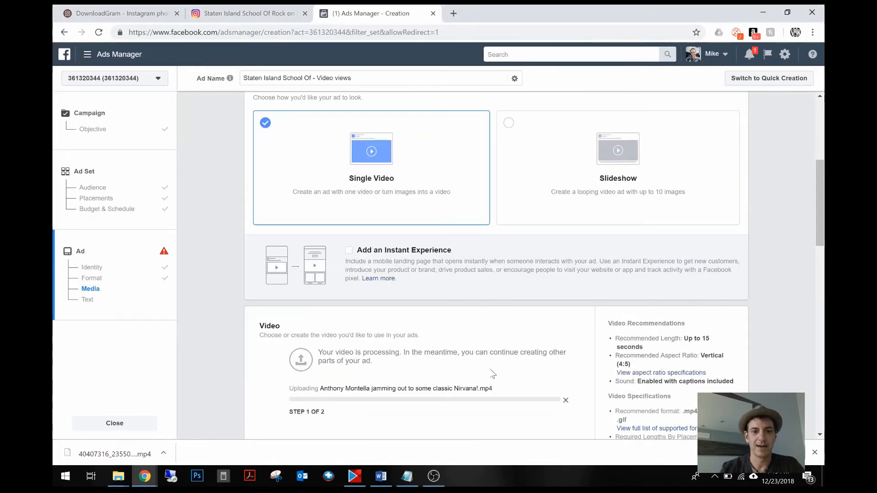
# Examine the video specifications, the ad text and the Mobile News Feed preview while the uploaded video is processed.
pyautogui.moveTo(817, 183); pyautogui.dragTo(818, 198)
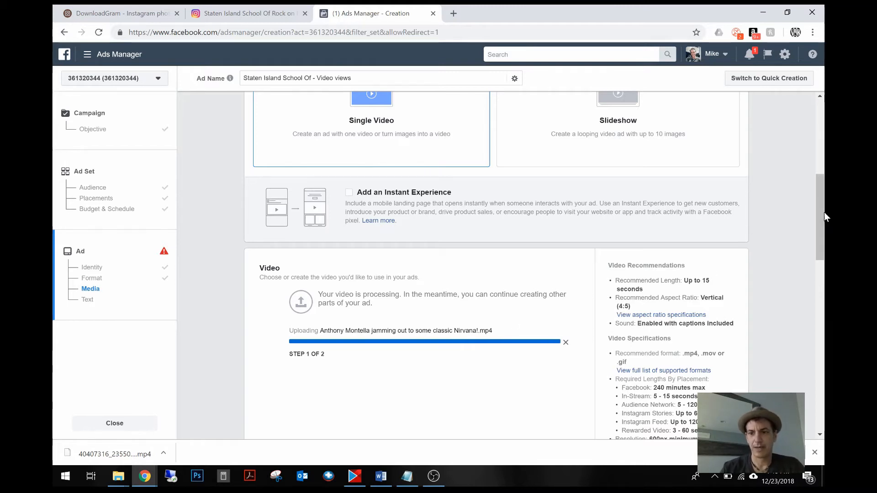
pyautogui.scroll(-5, 818, 223)
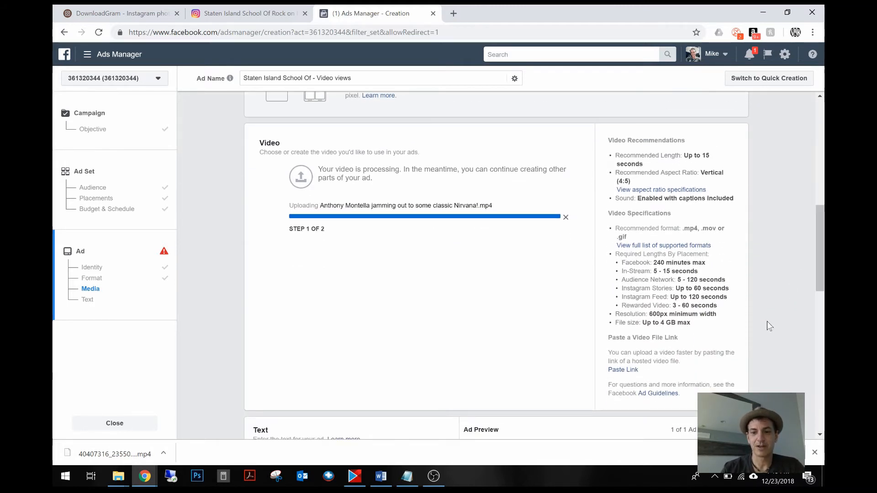
pyautogui.scroll(-2, 769, 329)
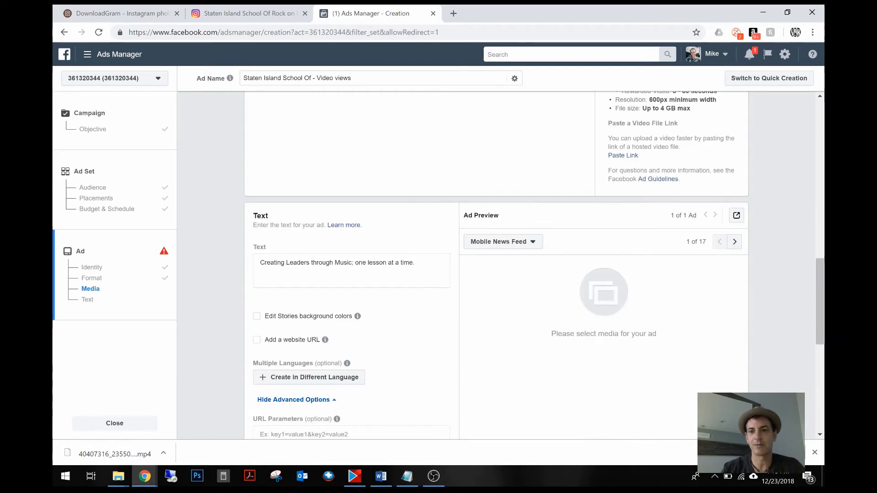
pyautogui.moveTo(687, 243); pyautogui.dragTo(706, 243)
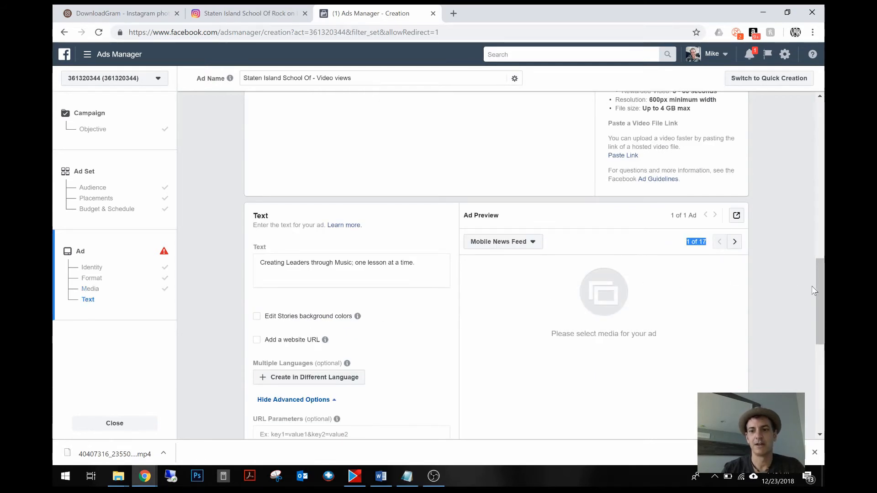
pyautogui.moveTo(823, 282)
pyautogui.mouseDown()
pyautogui.moveTo(824, 246)
pyautogui.moveTo(824, 294)
pyautogui.mouseUp()
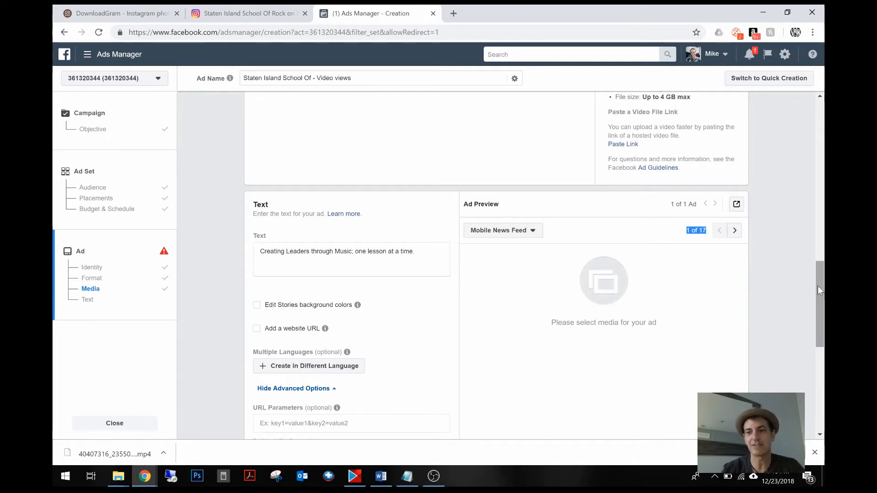
pyautogui.moveTo(817, 286); pyautogui.dragTo(824, 233)
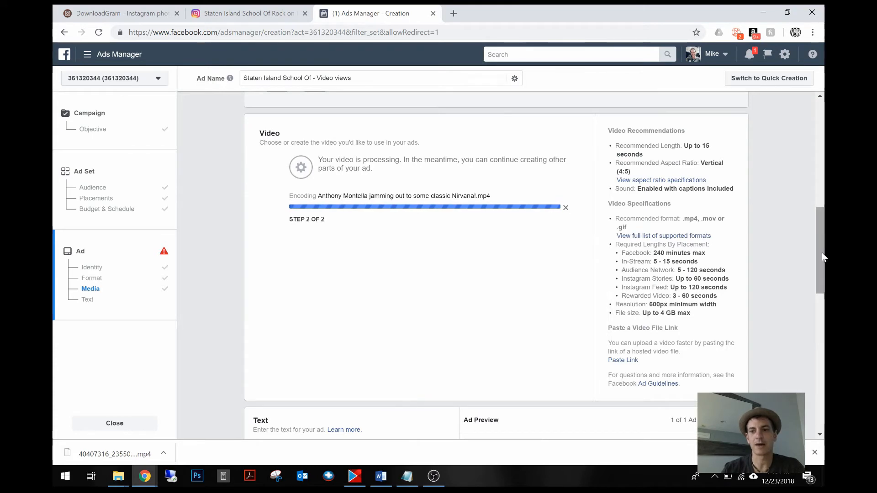
pyautogui.moveTo(822, 253)
pyautogui.mouseDown()
pyautogui.moveTo(823, 207)
pyautogui.moveTo(810, 262)
pyautogui.mouseUp()
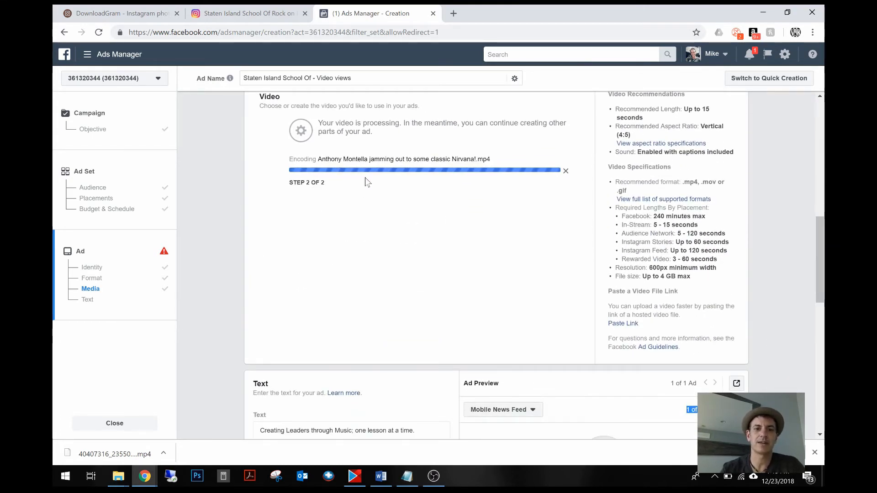
pyautogui.moveTo(820, 241); pyautogui.dragTo(816, 276)
pyautogui.scroll(-5, 385, 307)
pyautogui.scroll(10, 385, 307)
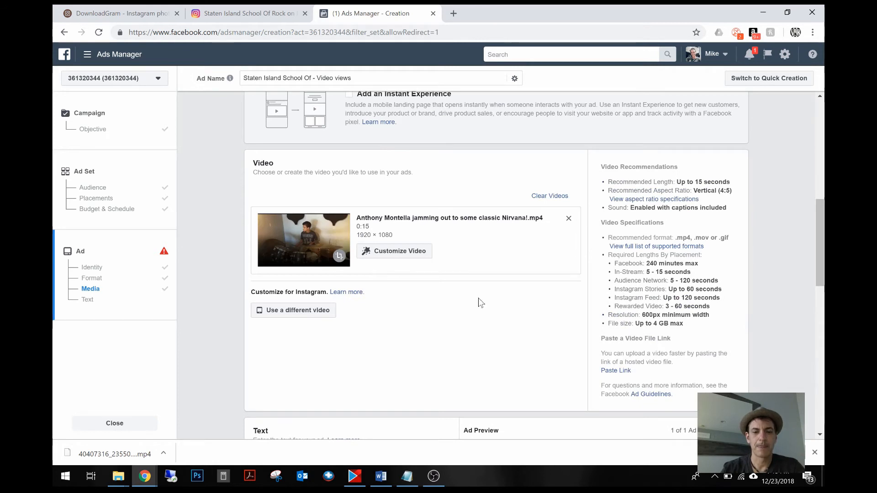
pyautogui.scroll(-3, 480, 300)
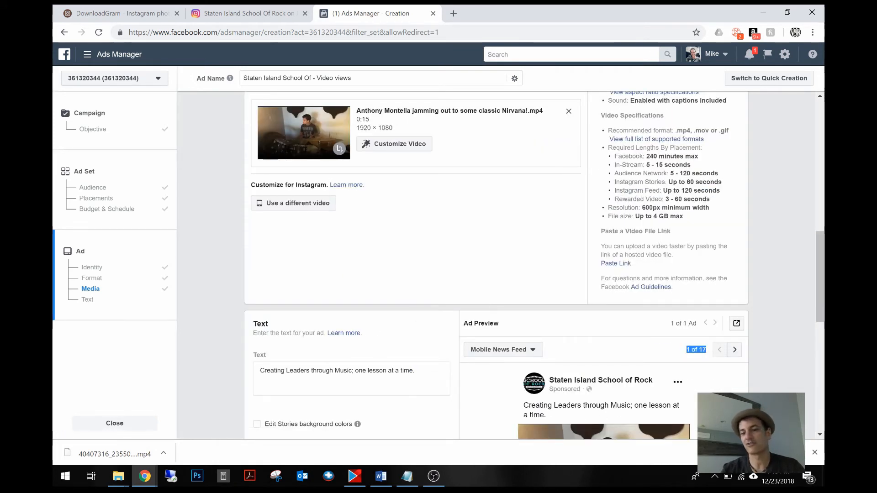
pyautogui.moveTo(818, 281); pyautogui.dragTo(814, 330)
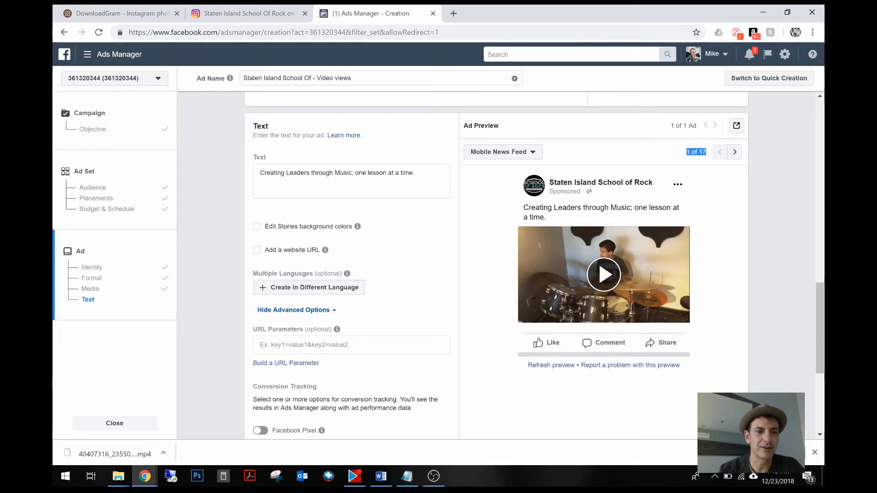
pyautogui.click(261, 173)
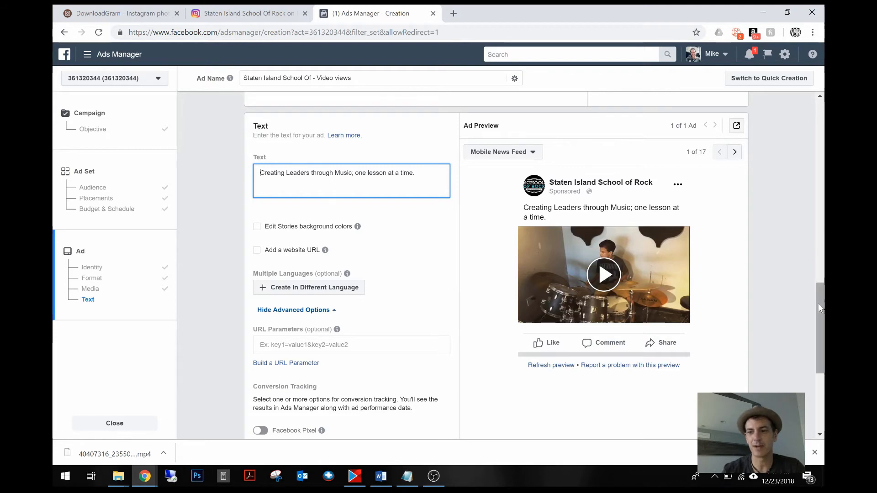
# Turn on Facebook Pixel conversion tracking for the ad and choose the Staten Island School of Rock pixel.
pyautogui.moveTo(818, 304); pyautogui.dragTo(818, 328)
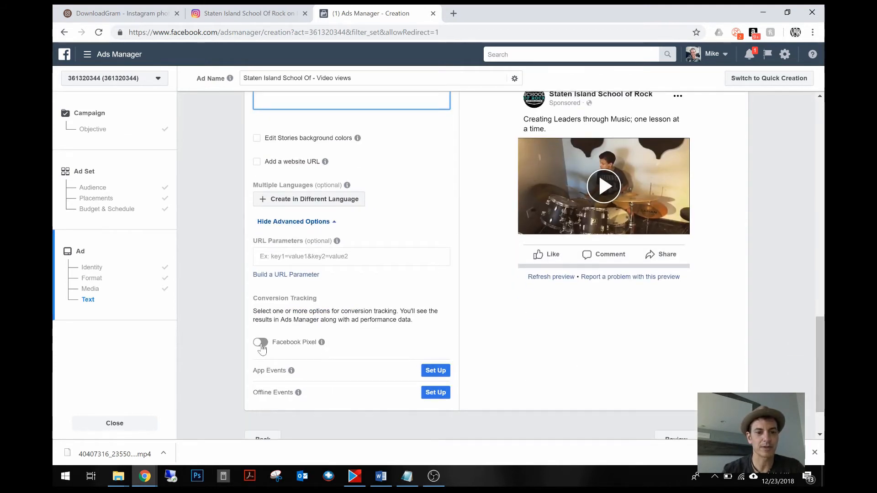
pyautogui.click(261, 346)
pyautogui.click(327, 365)
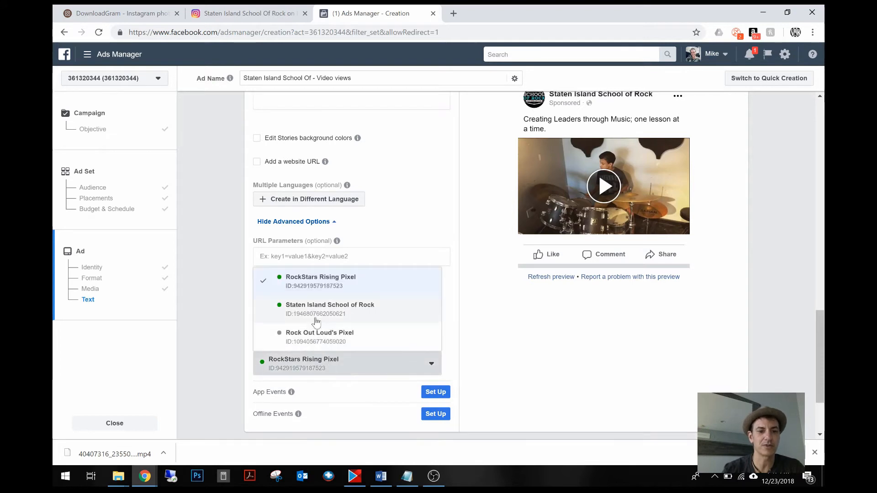
pyautogui.click(317, 315)
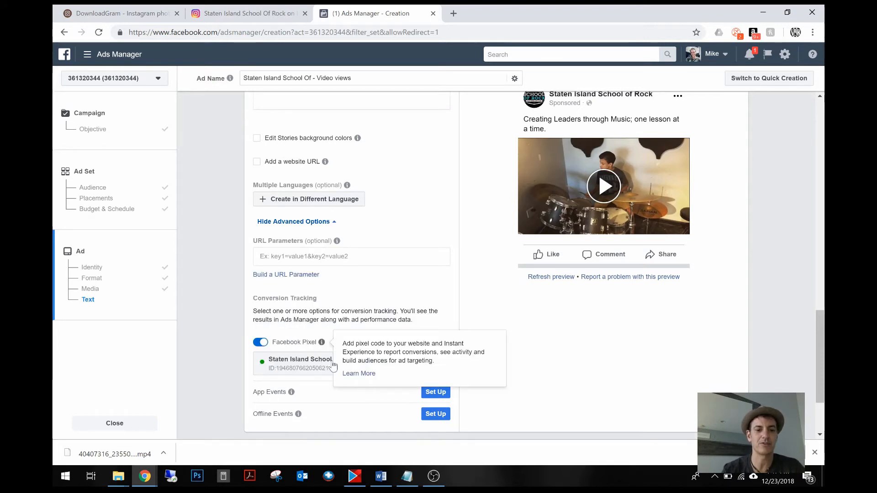
pyautogui.click(334, 367)
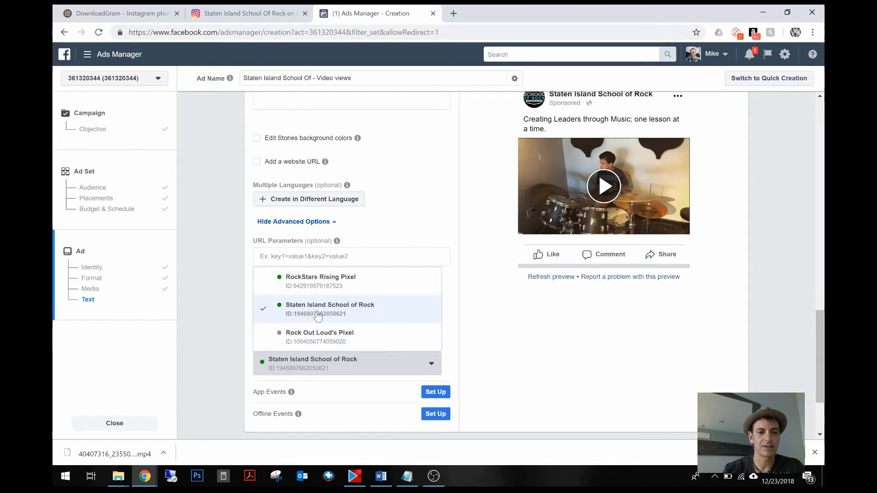
pyautogui.click(318, 316)
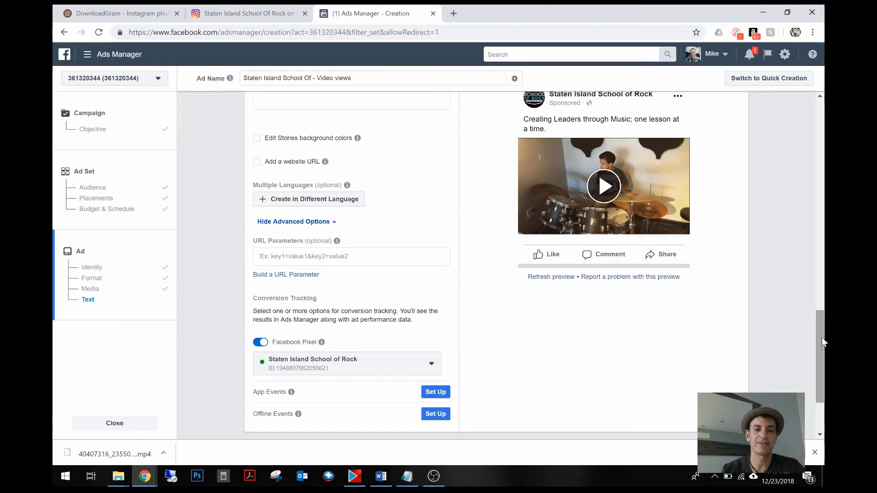
# Check the recommended aspect ratio and crop the ad video to Vertical (4:5).
pyautogui.moveTo(822, 342); pyautogui.dragTo(824, 240)
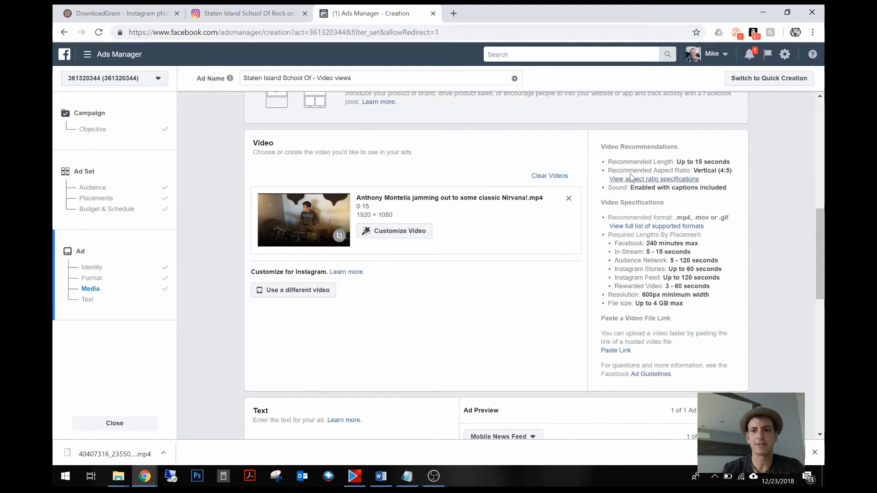
pyautogui.moveTo(612, 170); pyautogui.dragTo(738, 172)
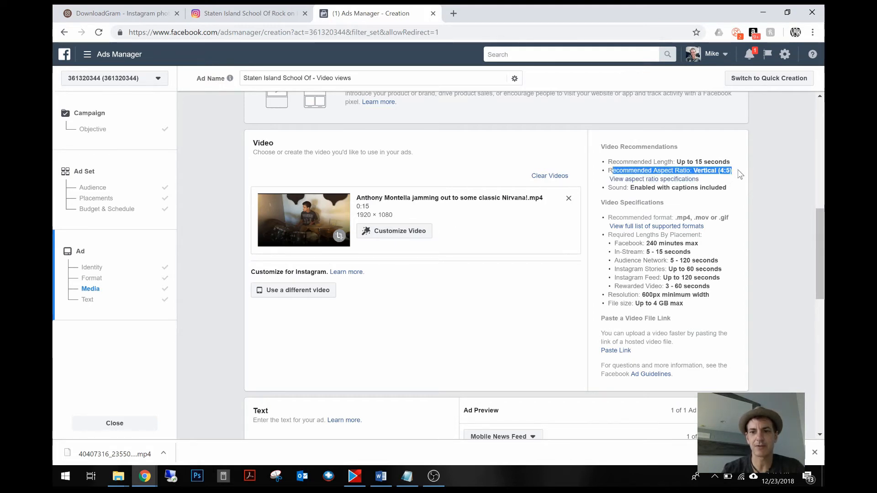
pyautogui.scroll(1, 660, 184)
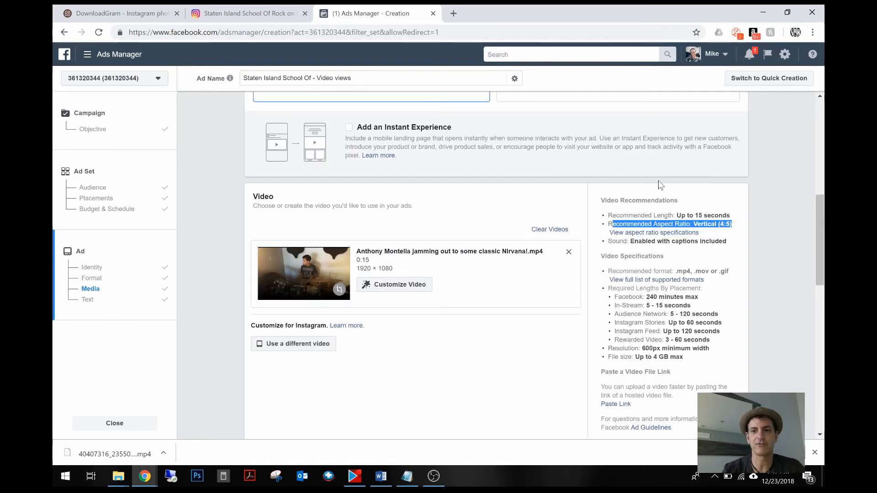
pyautogui.click(339, 289)
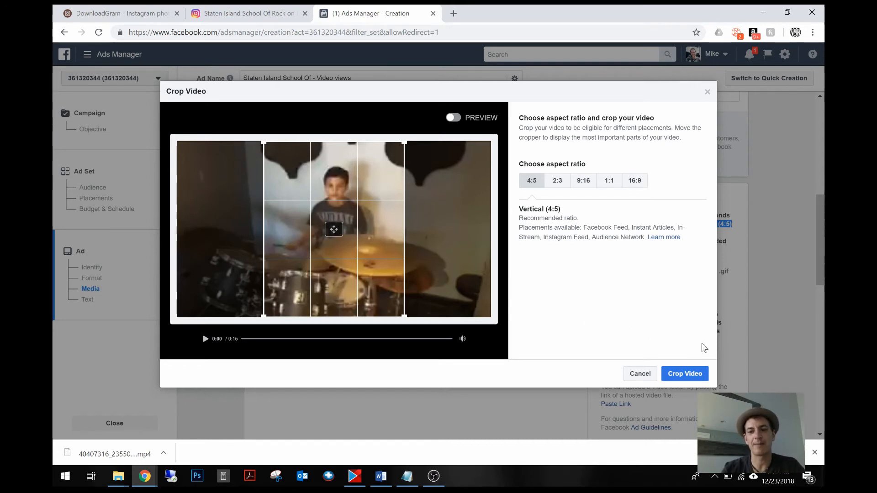
pyautogui.click(685, 374)
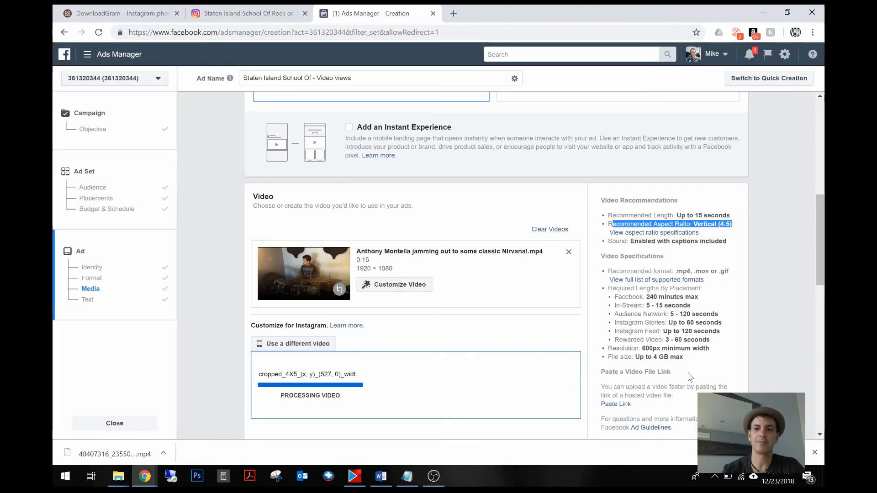
# Go through the ad previews by placement, from Mobile News Feed to Facebook Suggested Video (Mobile).
pyautogui.moveTo(818, 234); pyautogui.dragTo(825, 301)
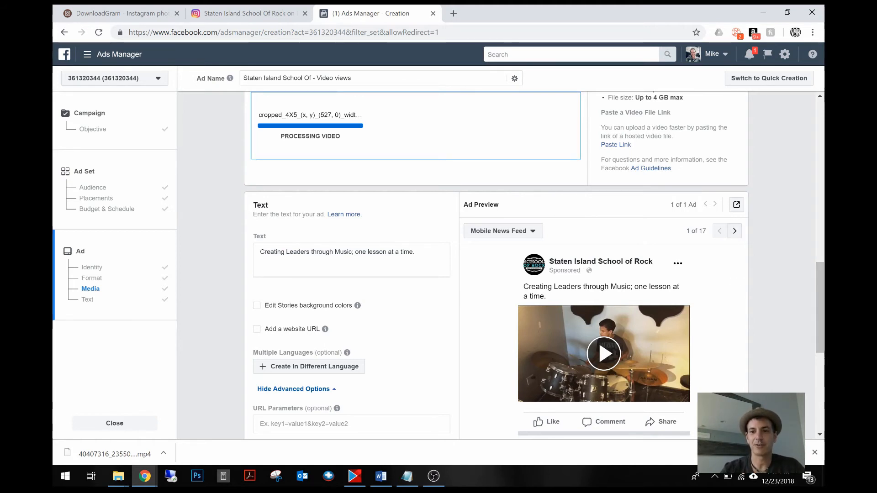
pyautogui.click(734, 231)
pyautogui.click(735, 232)
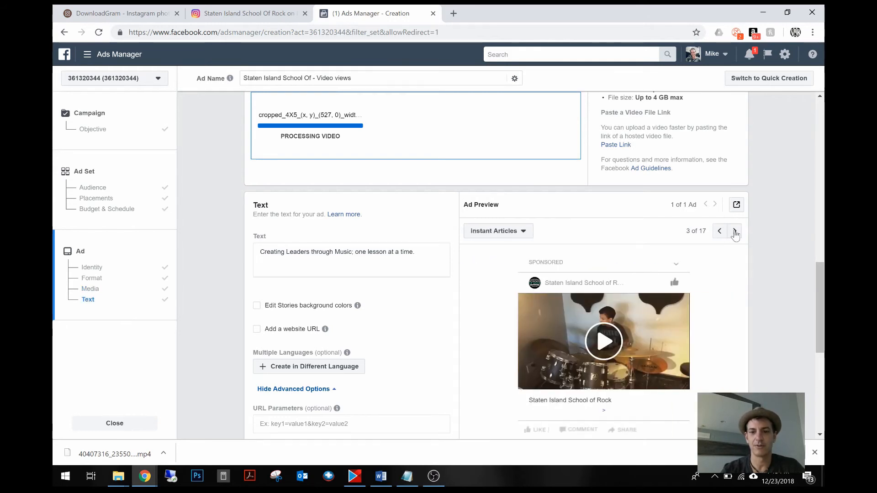
pyautogui.click(734, 232)
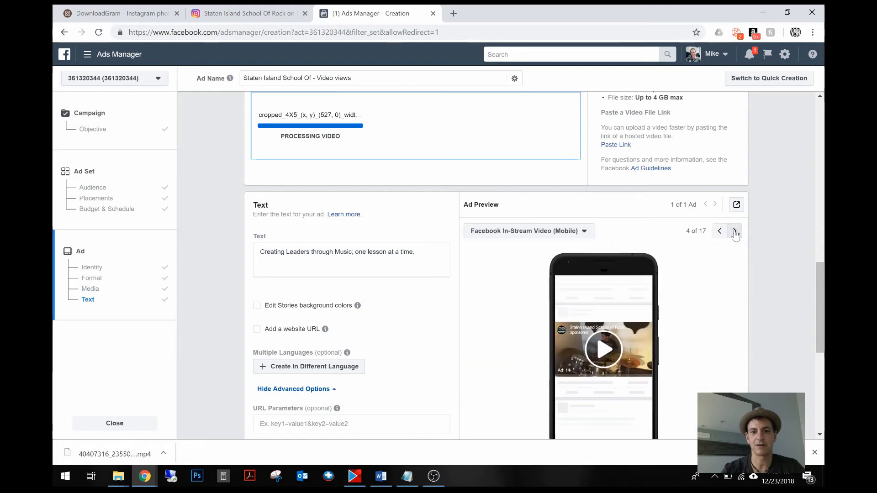
pyautogui.click(734, 232)
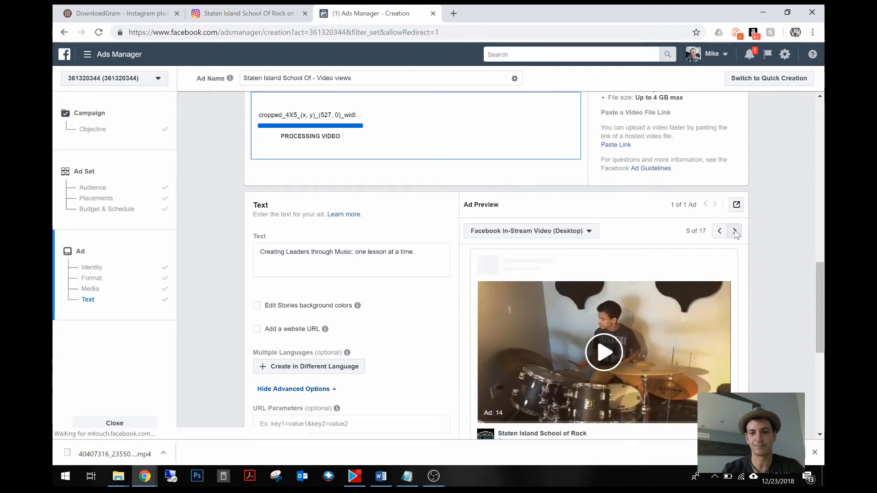
pyautogui.click(734, 232)
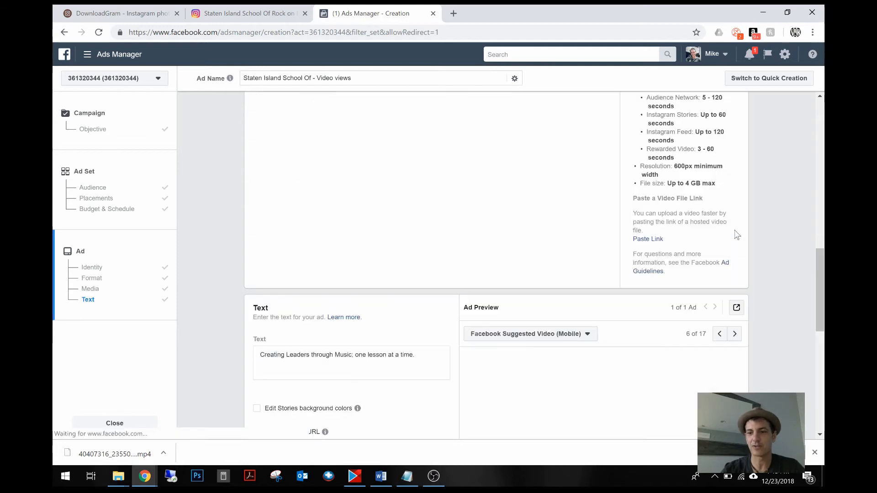
# Go through the remaining ad previews by placement, from Facebook Suggested Video (Mobile) to Audience Network Rewarded Video.
pyautogui.moveTo(820, 292); pyautogui.dragTo(816, 360)
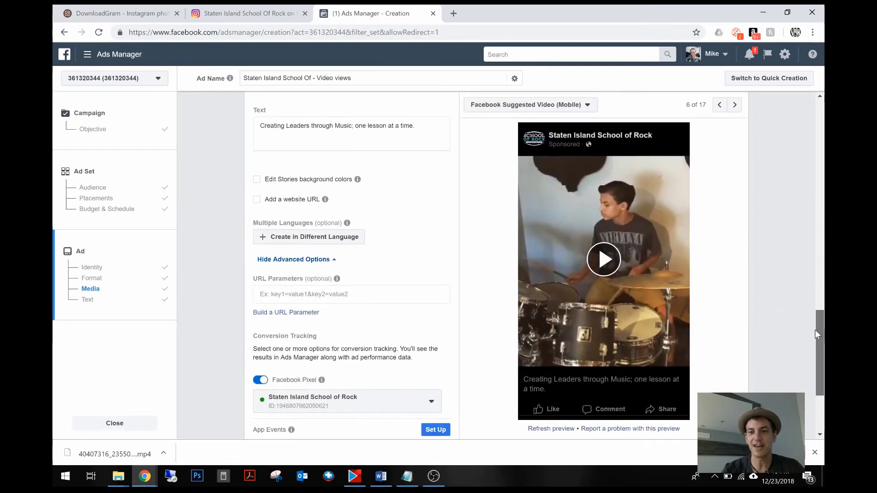
pyautogui.click(734, 98)
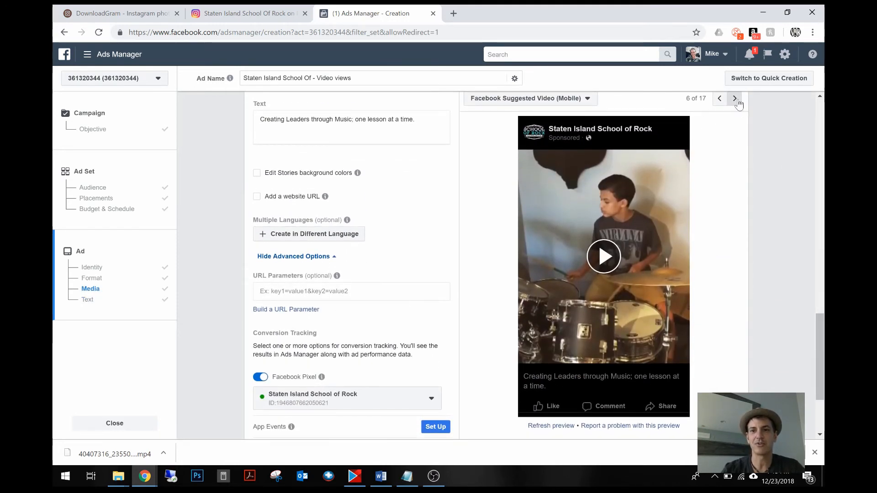
pyautogui.click(735, 100)
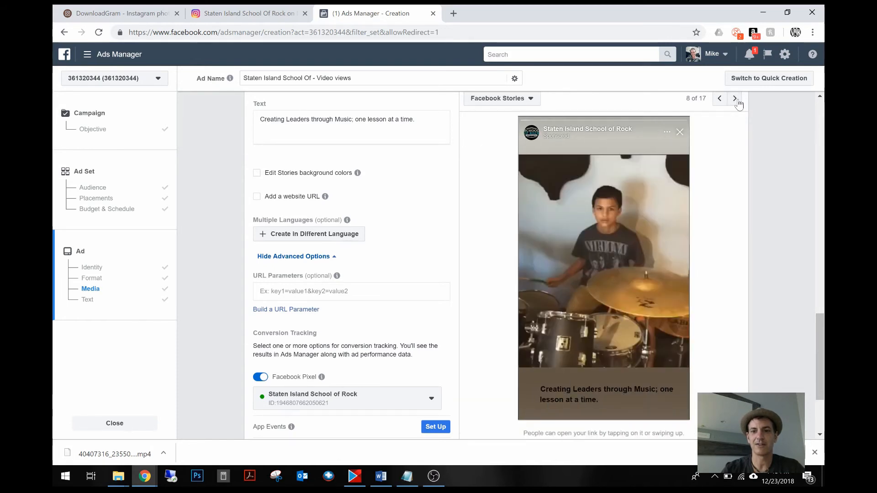
pyautogui.click(735, 99)
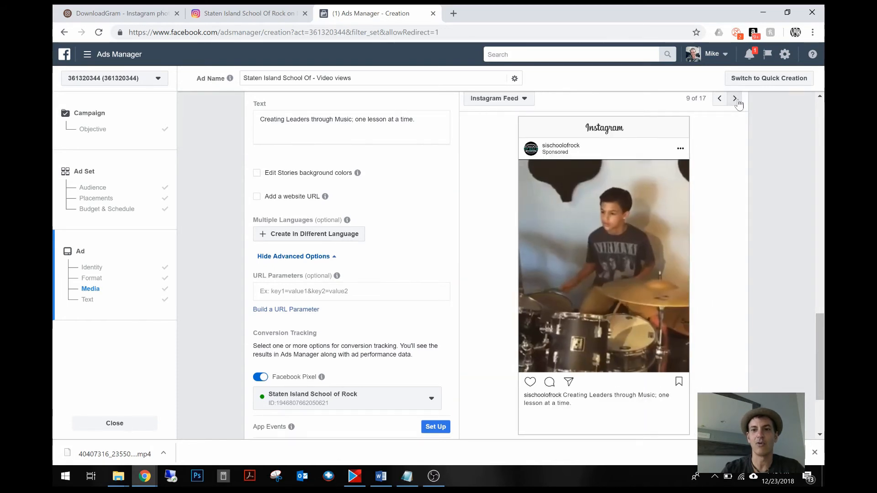
pyautogui.click(736, 99)
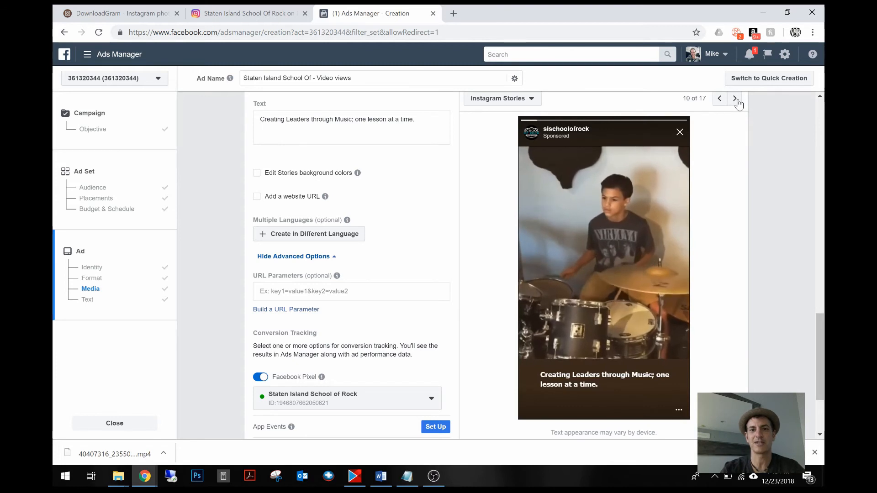
pyautogui.click(718, 100)
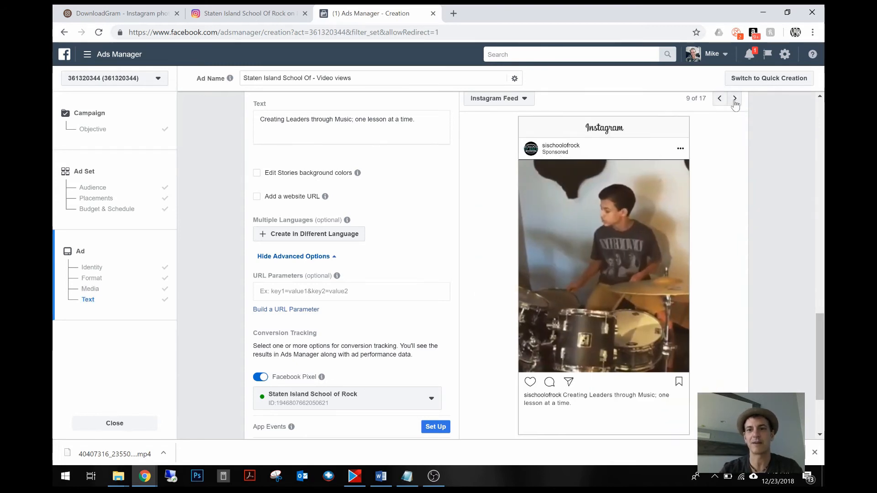
pyautogui.click(735, 100)
pyautogui.click(735, 99)
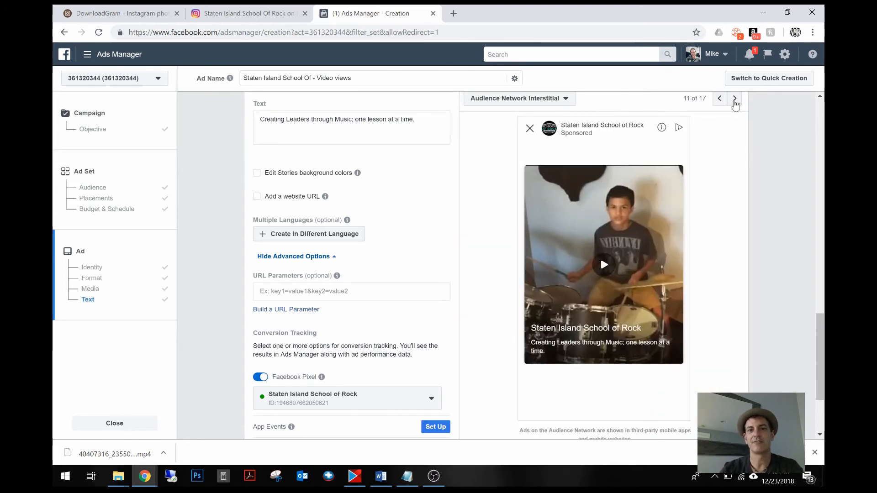
pyautogui.click(736, 99)
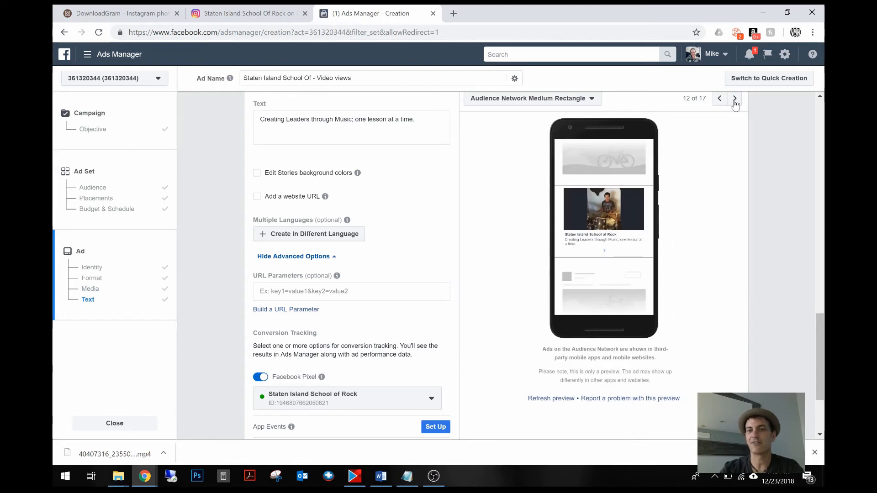
pyautogui.click(735, 100)
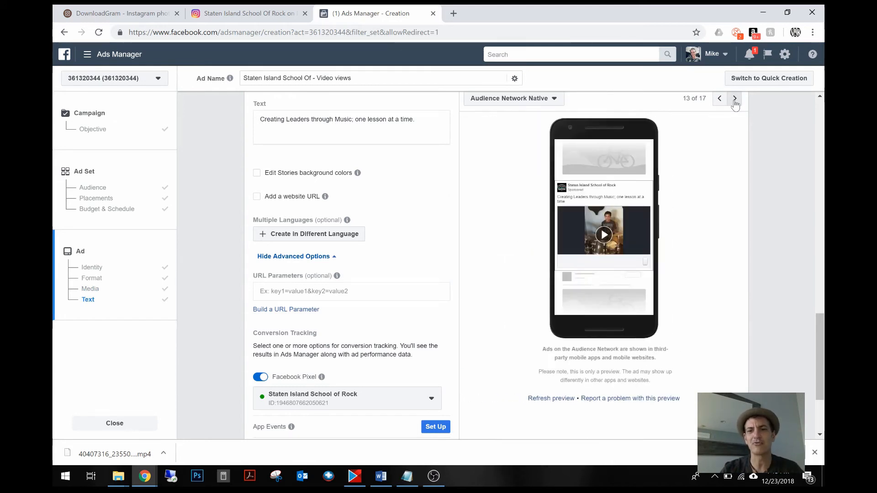
pyautogui.click(735, 100)
pyautogui.click(735, 100)
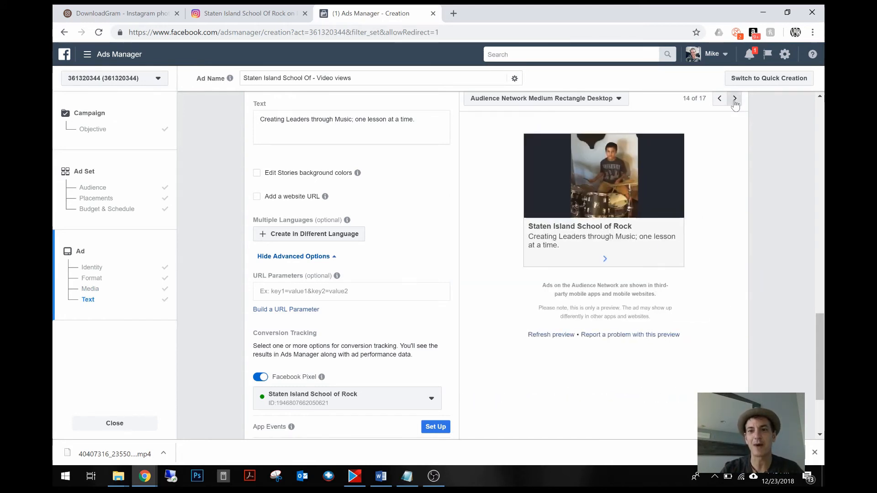
pyautogui.click(735, 100)
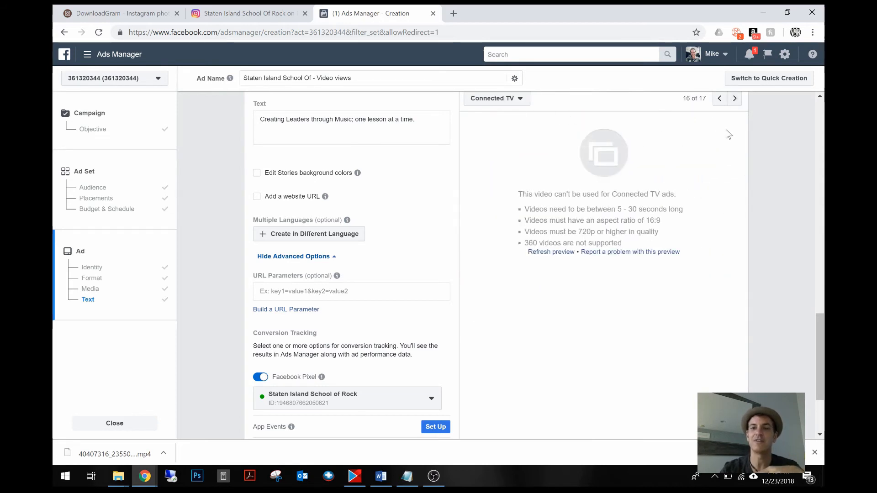
pyautogui.click(735, 99)
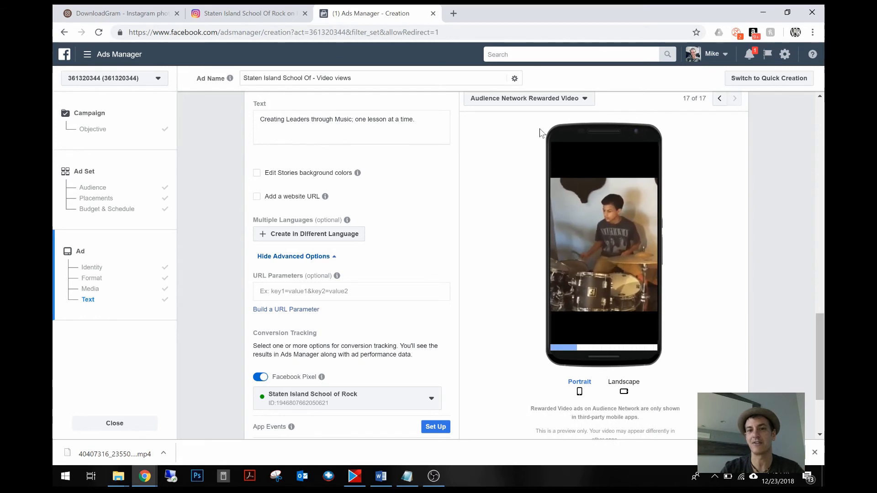
# Step back through the placement previews from Audience Network Rewarded Video to Mobile News Feed.
pyautogui.click(719, 100)
pyautogui.click(719, 100)
pyautogui.click(719, 100)
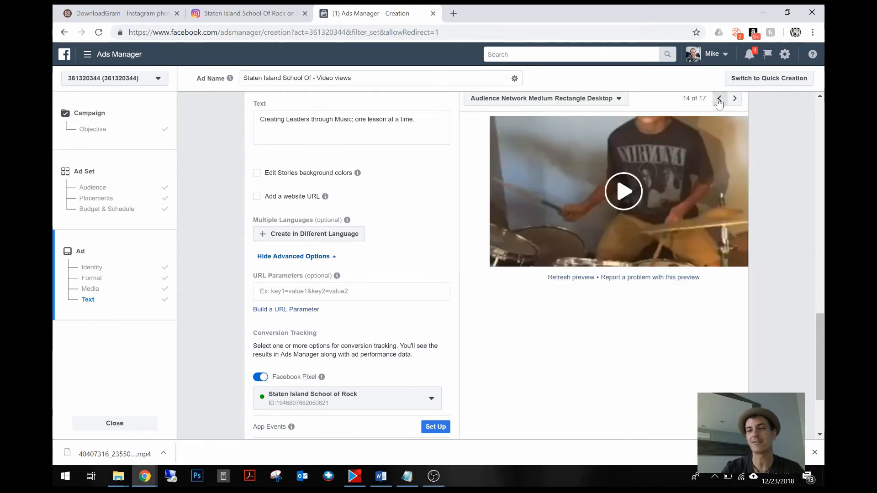
pyautogui.click(719, 100)
pyautogui.click(720, 101)
pyautogui.click(719, 100)
pyautogui.click(720, 99)
pyautogui.click(719, 100)
pyautogui.click(719, 99)
pyautogui.click(719, 99)
pyautogui.click(719, 99)
pyautogui.click(719, 99)
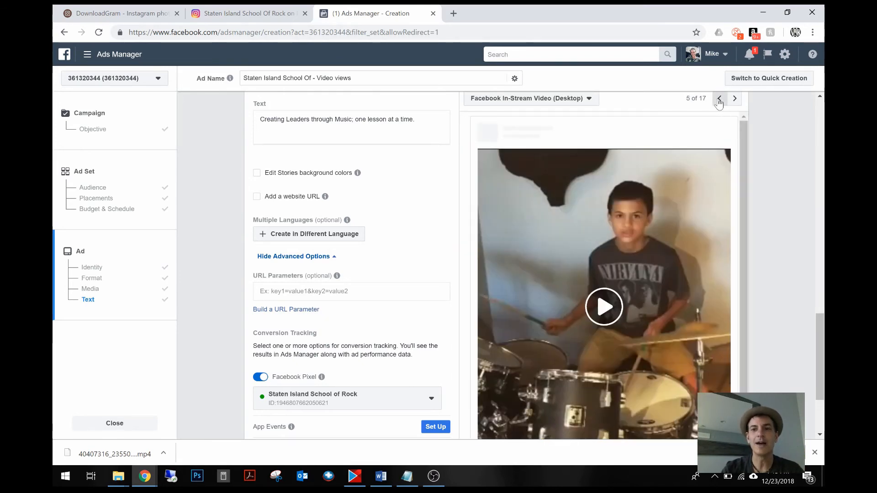
pyautogui.click(719, 99)
pyautogui.click(720, 99)
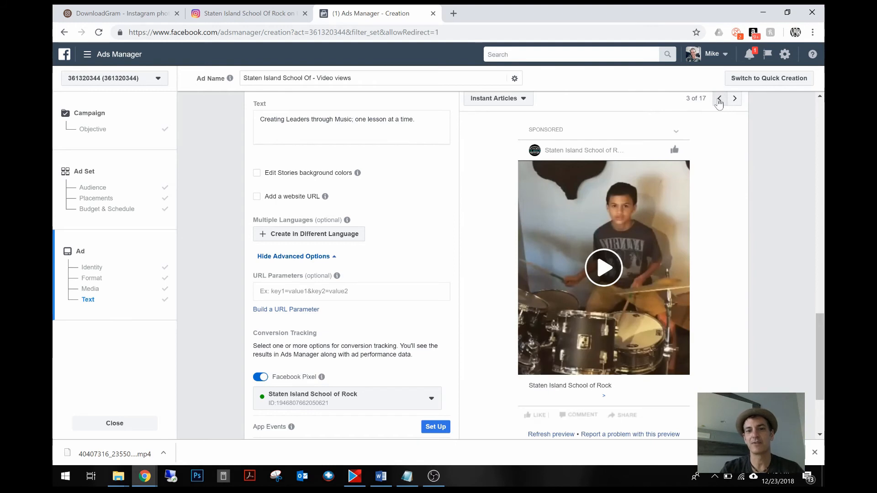
pyautogui.click(719, 100)
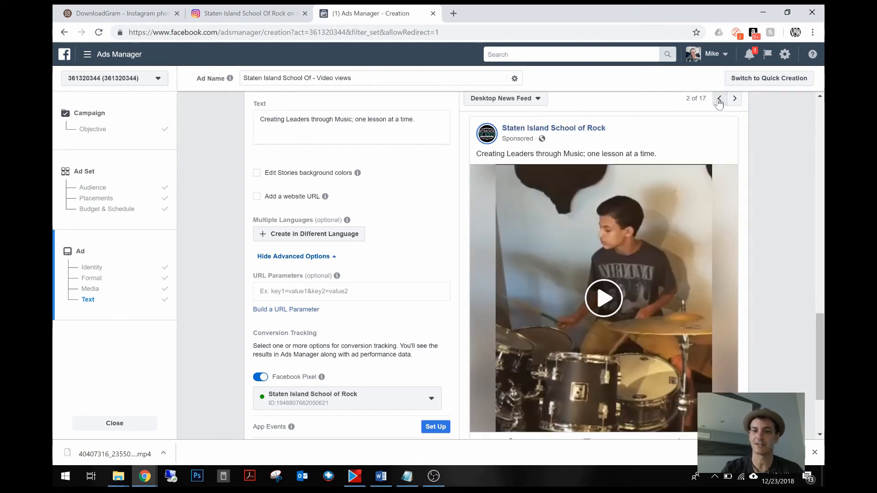
pyautogui.click(719, 100)
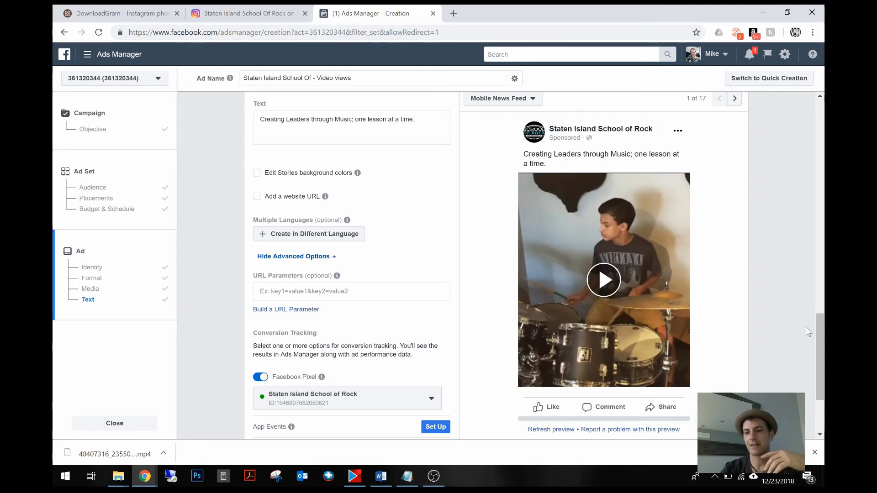
pyautogui.moveTo(820, 327)
pyautogui.mouseDown()
pyautogui.moveTo(820, 312)
pyautogui.moveTo(815, 331)
pyautogui.mouseUp()
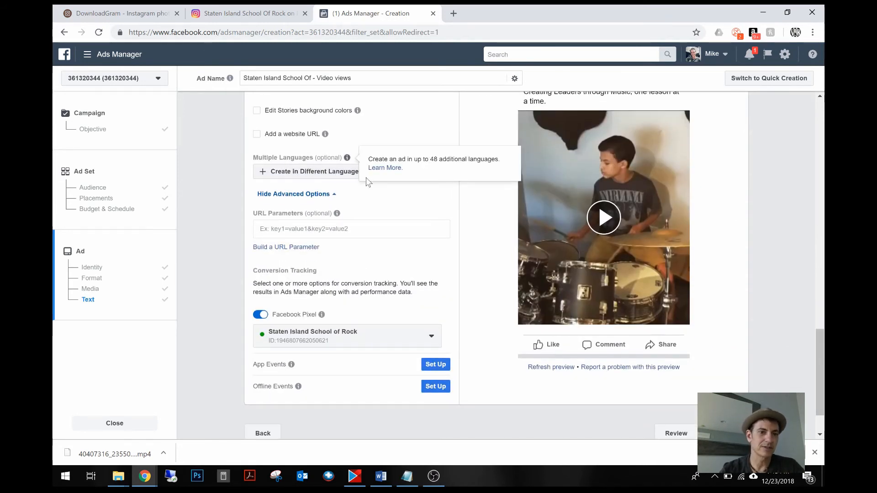
pyautogui.moveTo(820, 356); pyautogui.dragTo(819, 328)
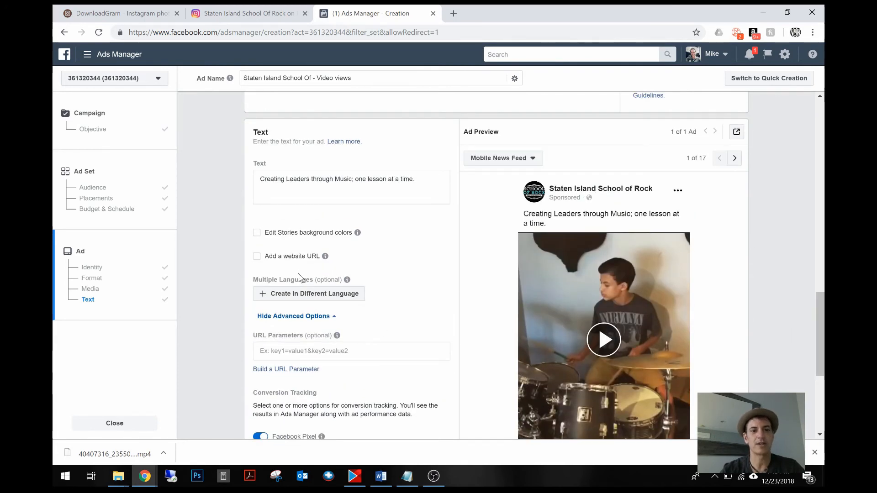
pyautogui.click(257, 258)
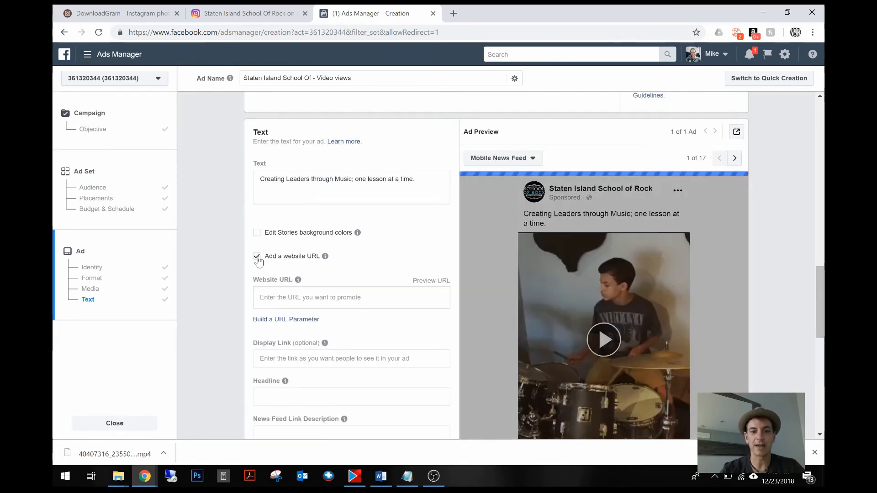
pyautogui.click(297, 296)
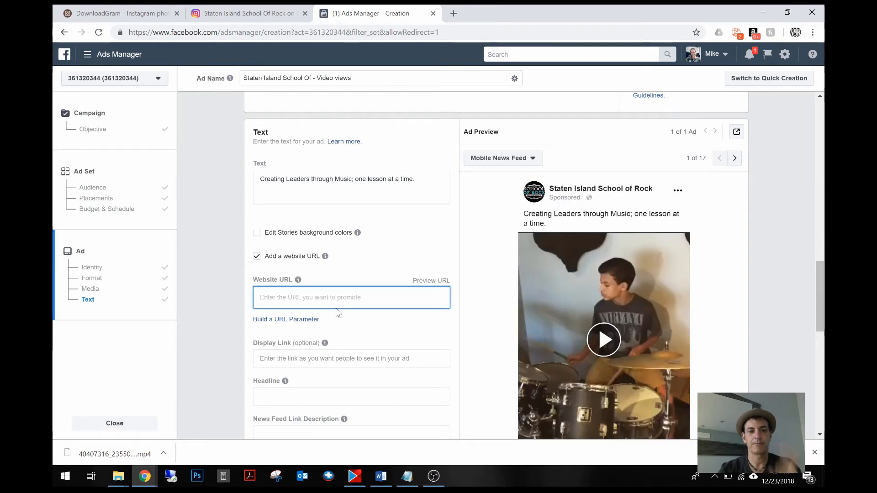
pyautogui.write('htt')
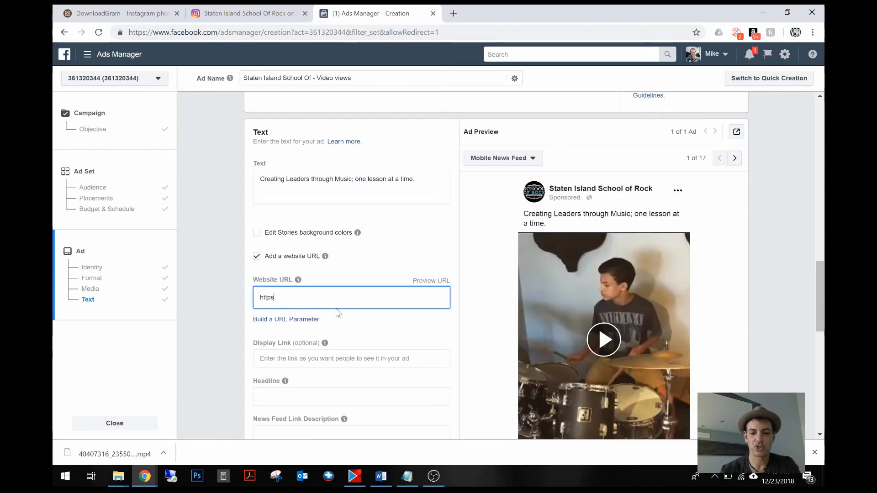
pyautogui.write('ps')
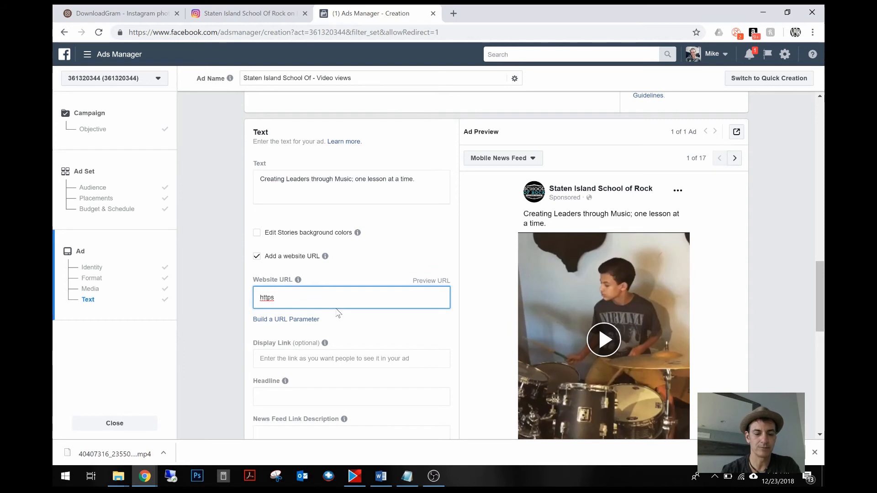
pyautogui.write('://sischoolof')
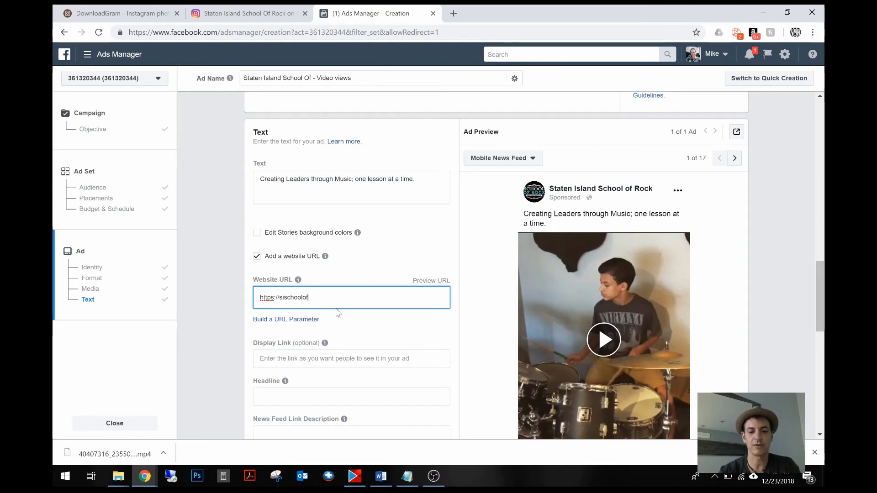
pyautogui.write('ck.com/drums')
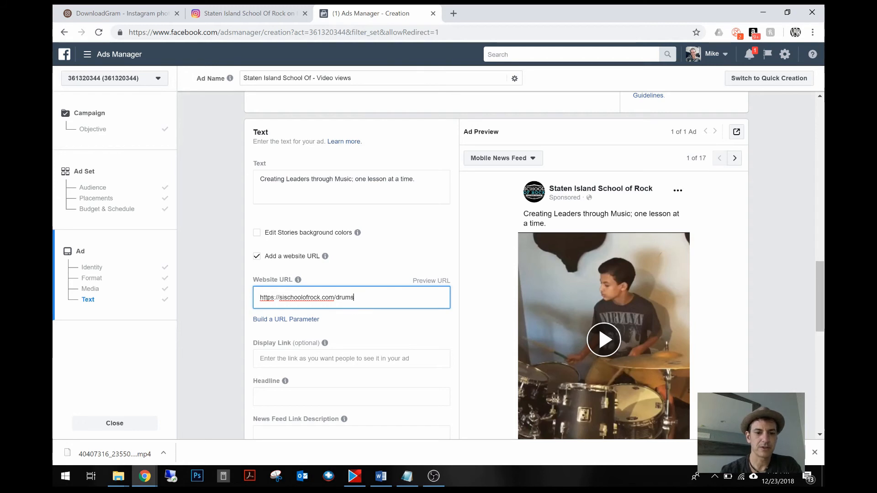
# Copy the ad's website URL, check the drum lessons landing page and its enrolment form in a new tab, and return to Ads Manager.
pyautogui.moveTo(354, 298); pyautogui.dragTo(224, 309)
pyautogui.hotkey('ctrl', 'c')
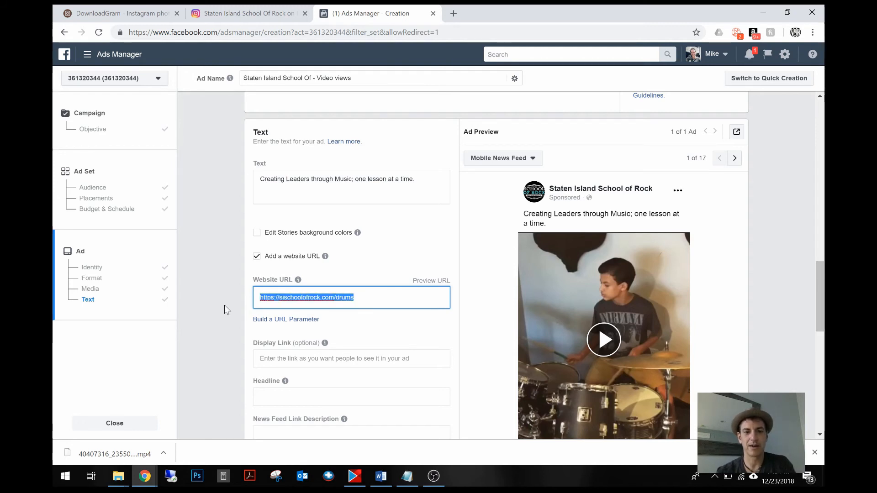
pyautogui.click(454, 13)
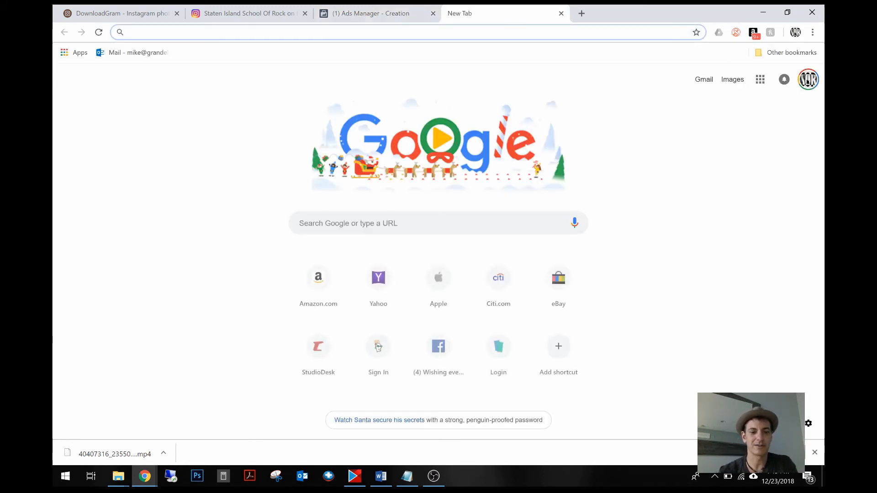
pyautogui.hotkey('ctrl', 'v')
pyautogui.press('Return')
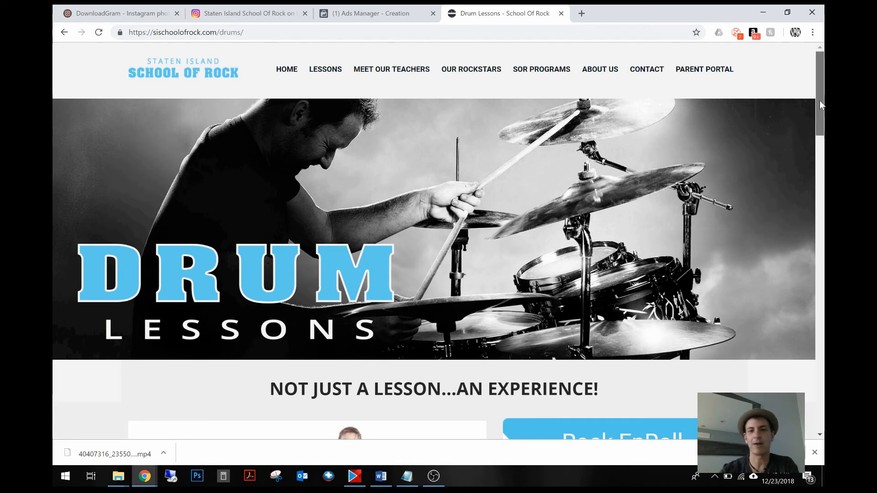
pyautogui.moveTo(819, 101); pyautogui.dragTo(825, 160)
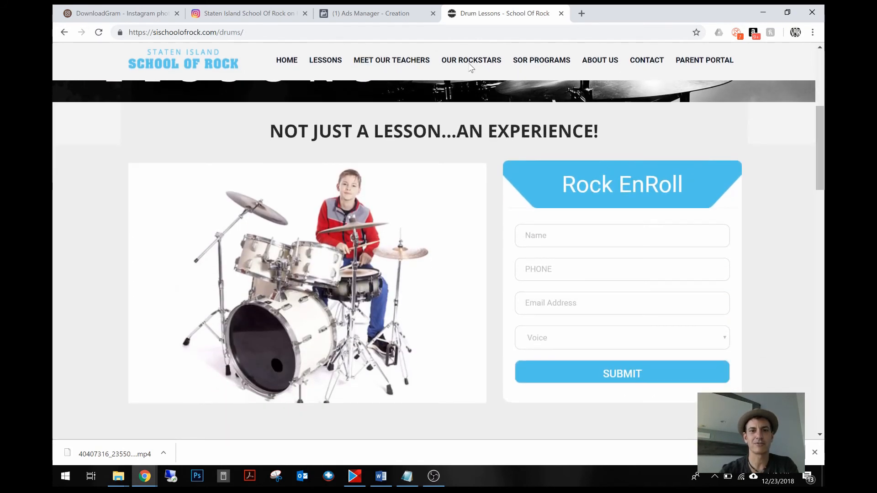
pyautogui.click(368, 13)
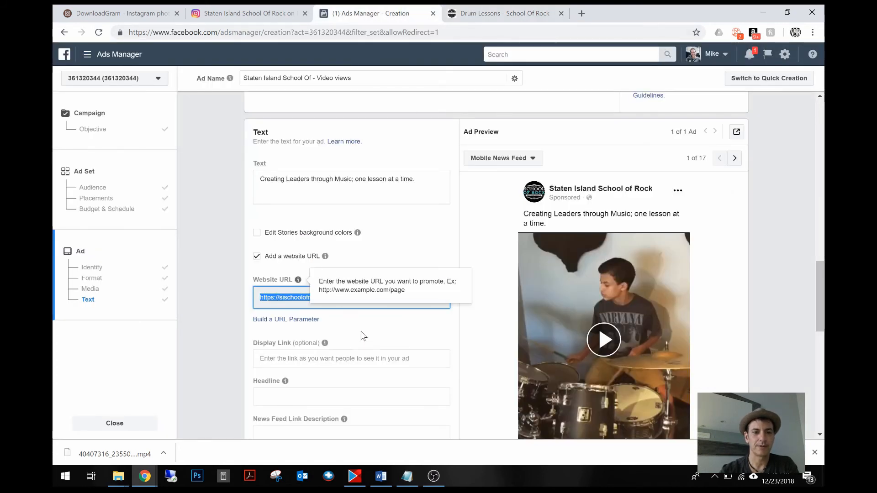
# Examine the ad's link and call-to-action settings and how the website link appears in the Mobile News Feed preview.
pyautogui.moveTo(817, 277); pyautogui.dragTo(817, 311)
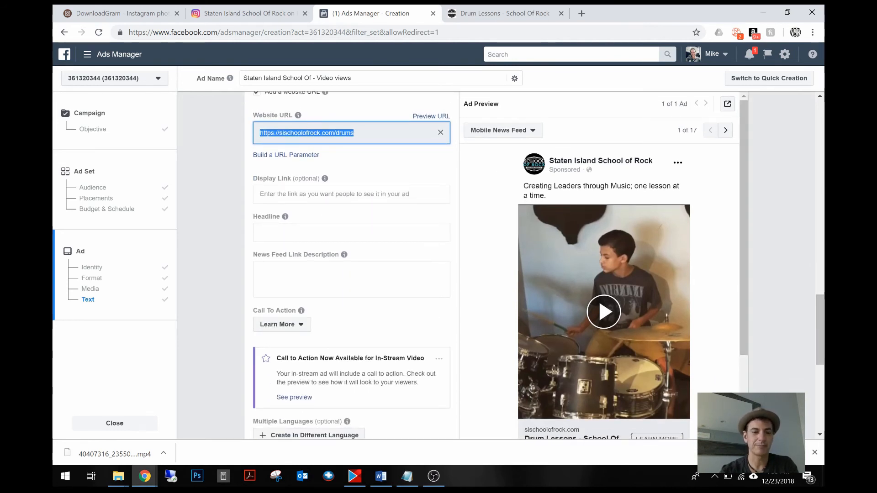
pyautogui.scroll(1, 325, 206)
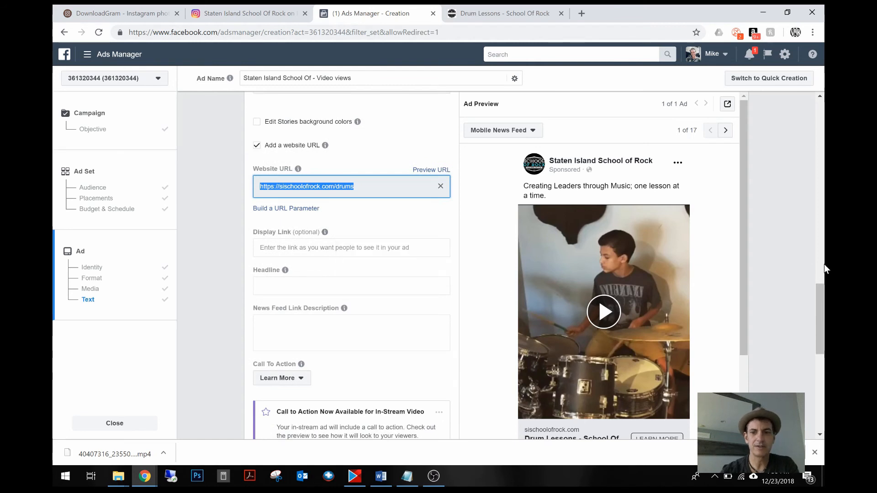
pyautogui.moveTo(818, 292); pyautogui.dragTo(812, 311)
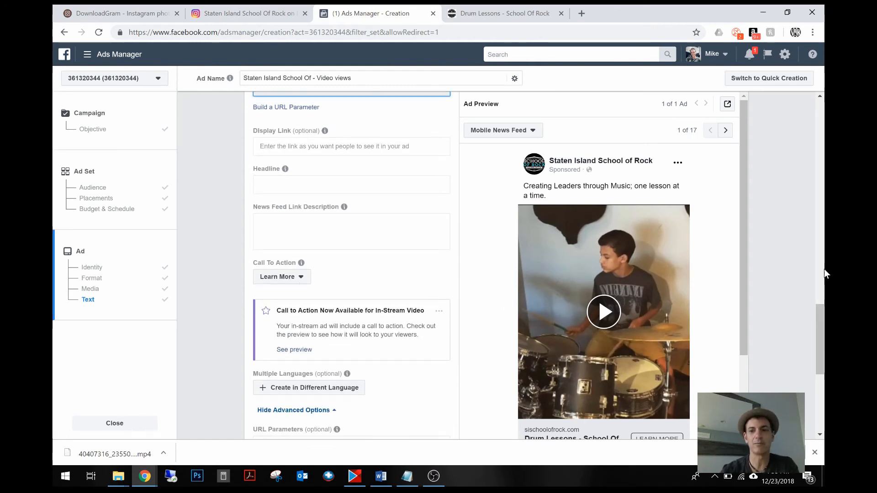
pyautogui.moveTo(823, 346); pyautogui.dragTo(818, 373)
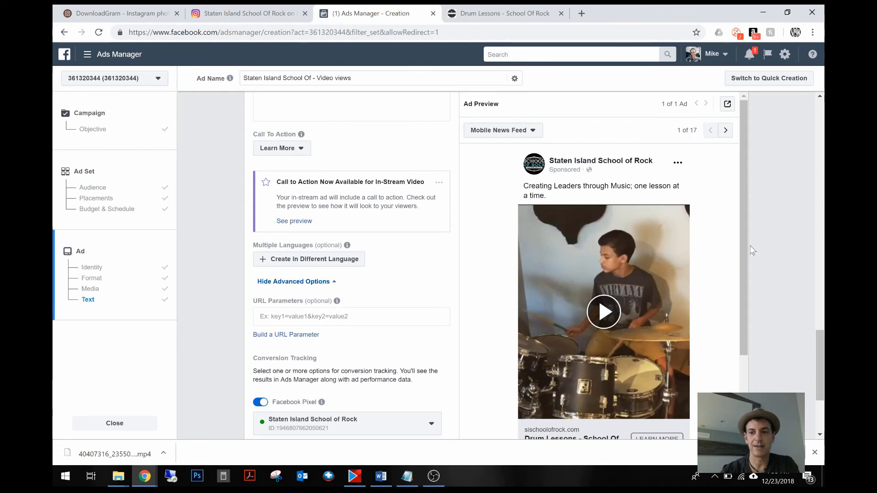
pyautogui.moveTo(745, 246); pyautogui.dragTo(753, 305)
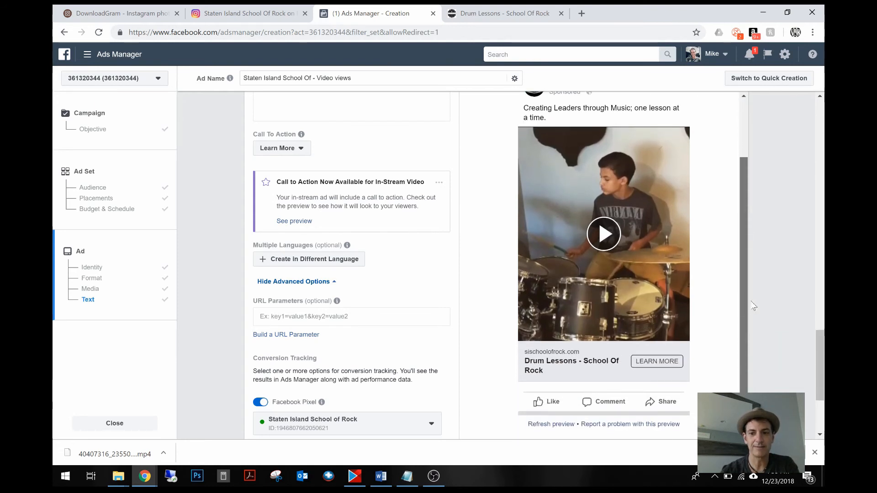
# Review the ad's text, website link and conversion tracking settings, and confirm the video views ad to publish the campaign.
pyautogui.moveTo(819, 335); pyautogui.dragTo(824, 260)
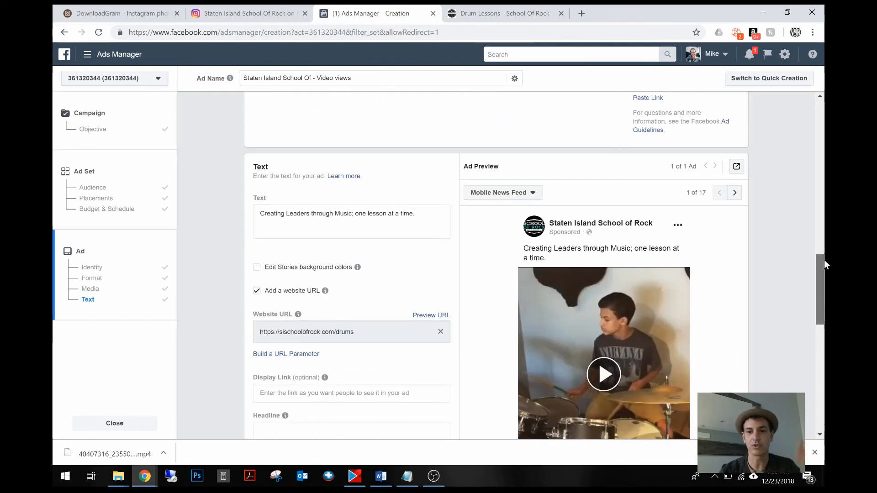
pyautogui.moveTo(824, 260); pyautogui.dragTo(812, 344)
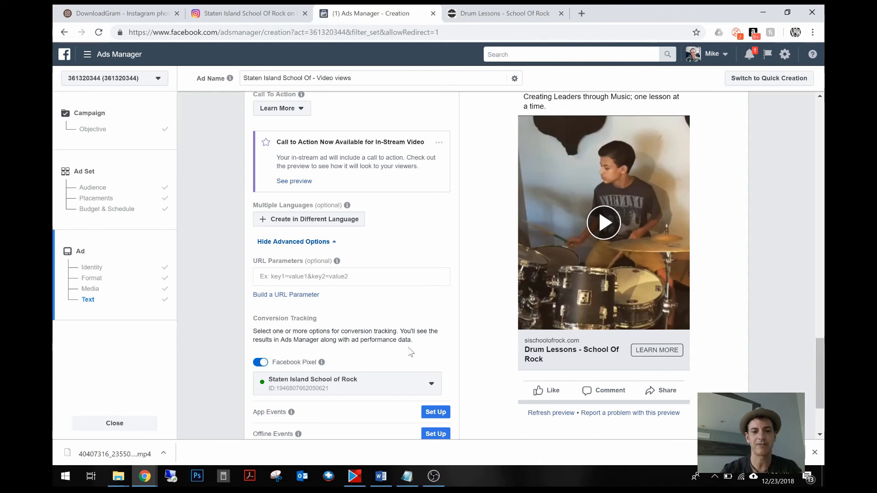
pyautogui.moveTo(821, 379); pyautogui.dragTo(813, 396)
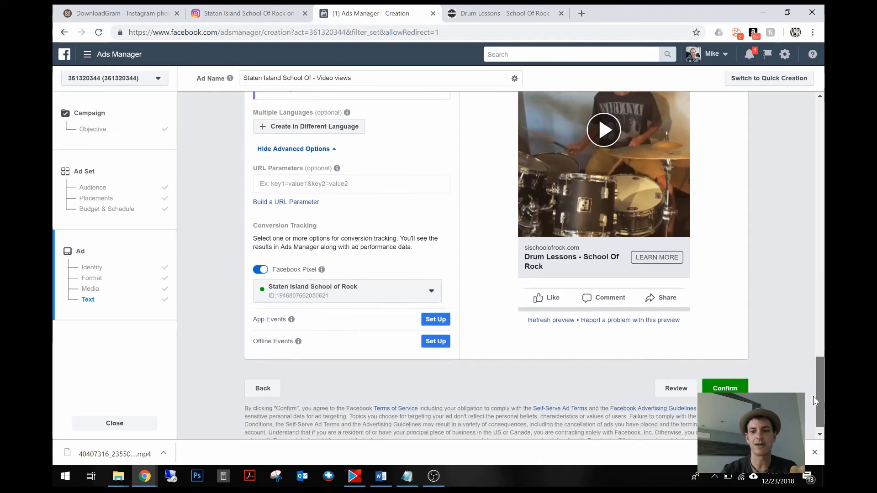
pyautogui.click(714, 388)
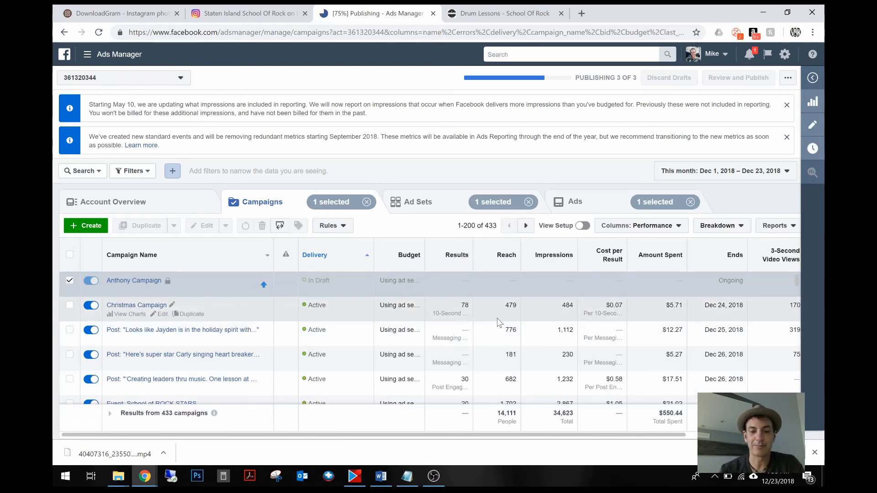
# Examine the campaign list's results, cost per result, amount spent, 3-second video views, percentage watched and average watch time columns.
pyautogui.hscroll(3, 410, 314)
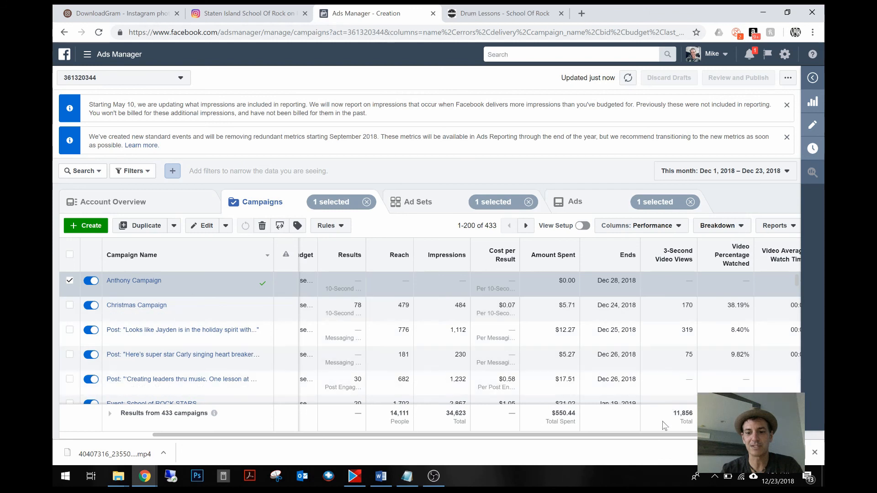
pyautogui.moveTo(662, 438); pyautogui.dragTo(685, 436)
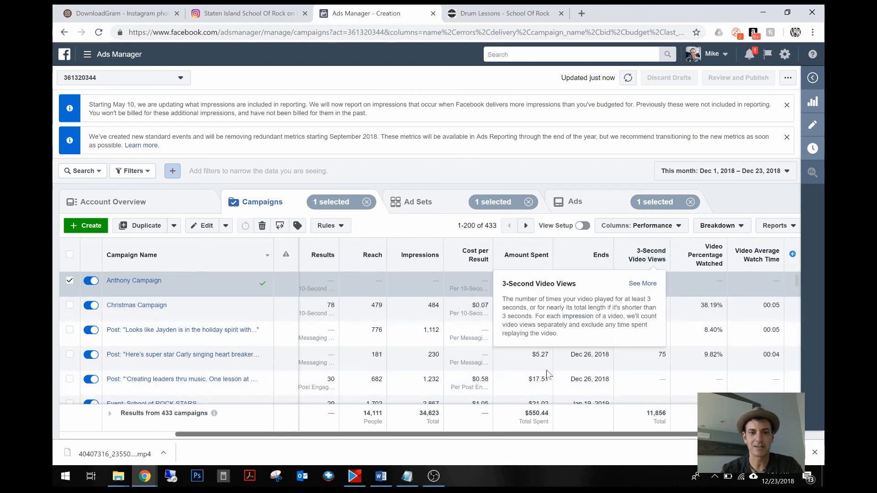
pyautogui.moveTo(481, 435); pyautogui.dragTo(423, 445)
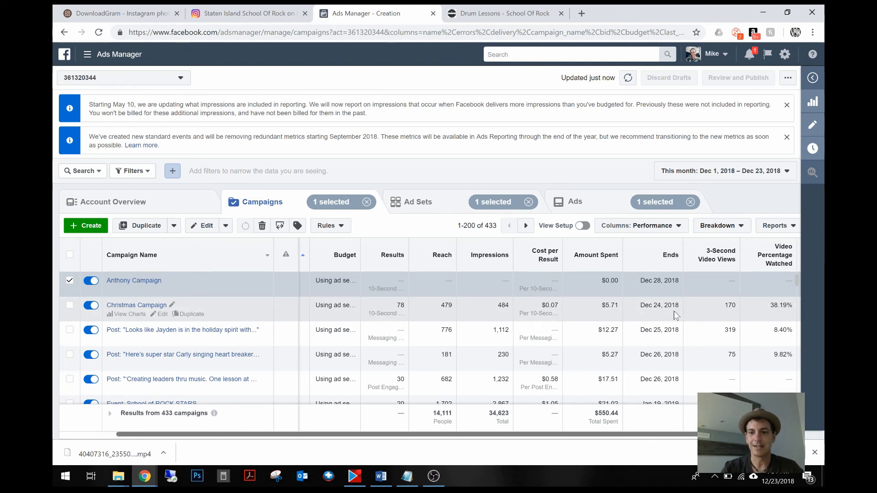
pyautogui.hscroll(2, 665, 312)
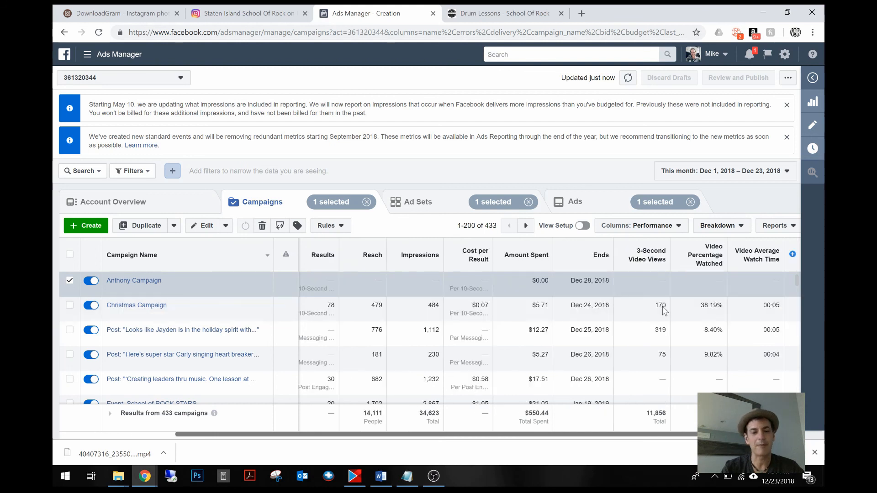